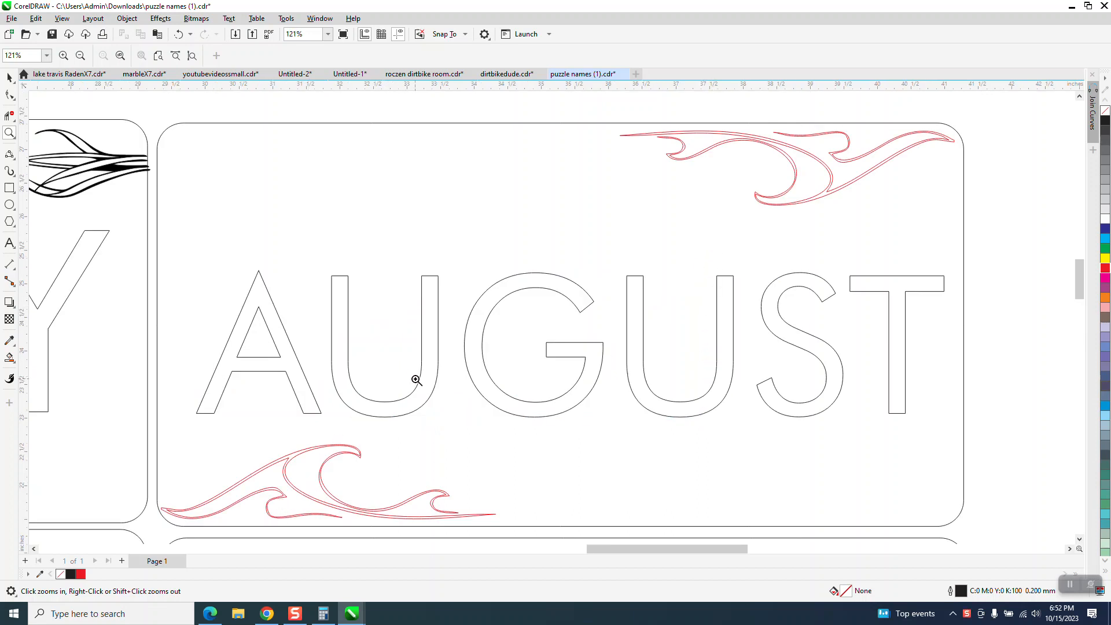
{"action": "key", "text": "space"}
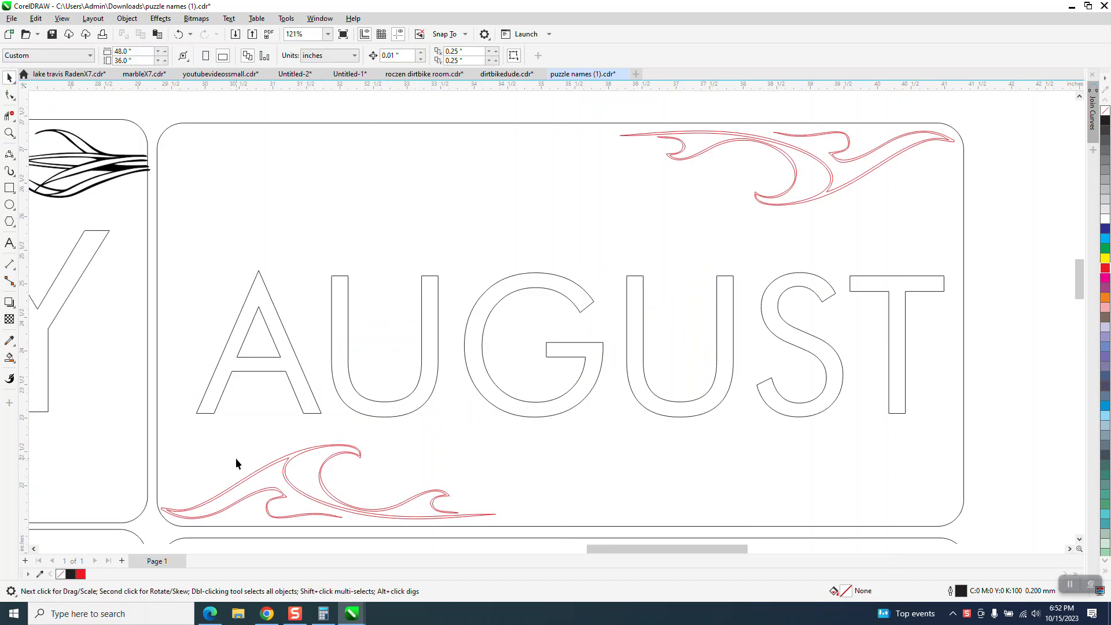
{"action": "left_click", "coordinate": [339, 455]}
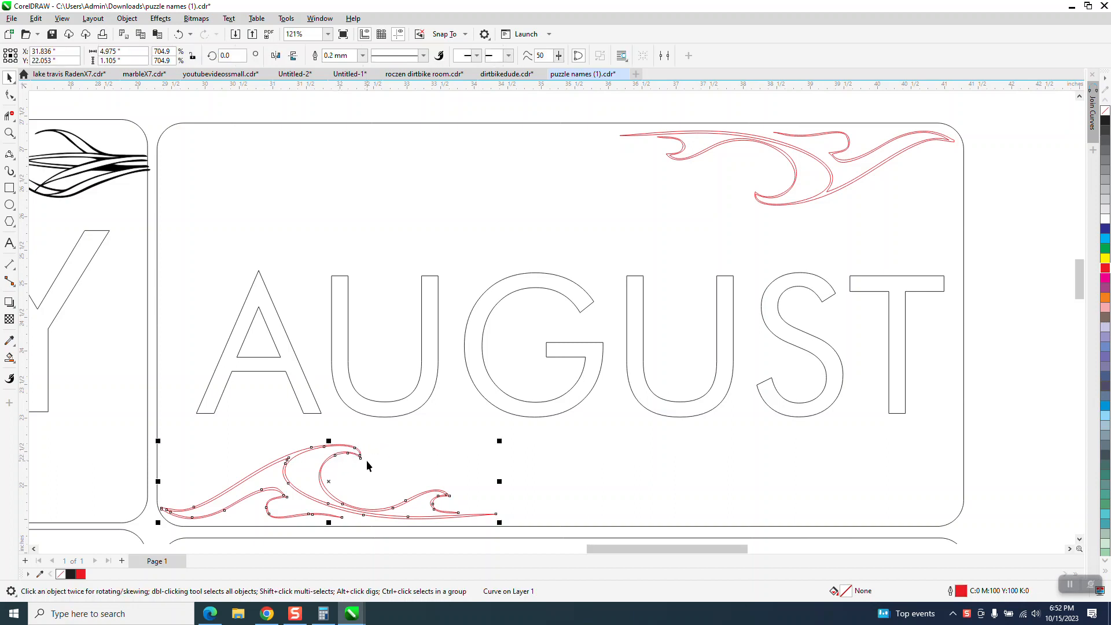
{"action": "left_click_drag", "start_coordinate": [322, 482], "coordinate": [432, 478]}
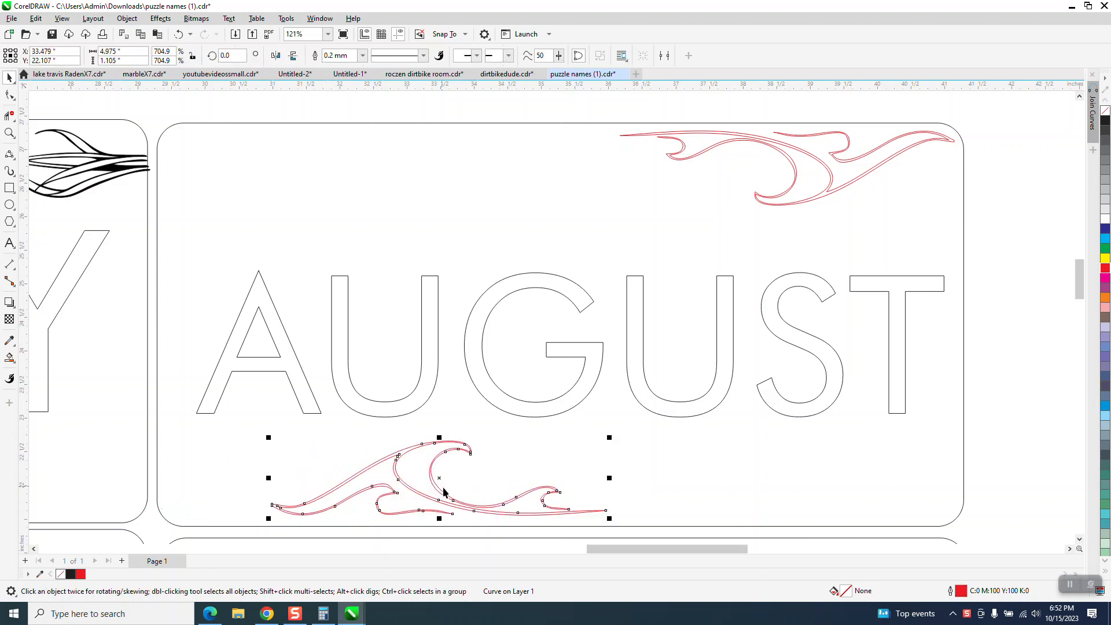
{"action": "left_click", "coordinate": [178, 34]}
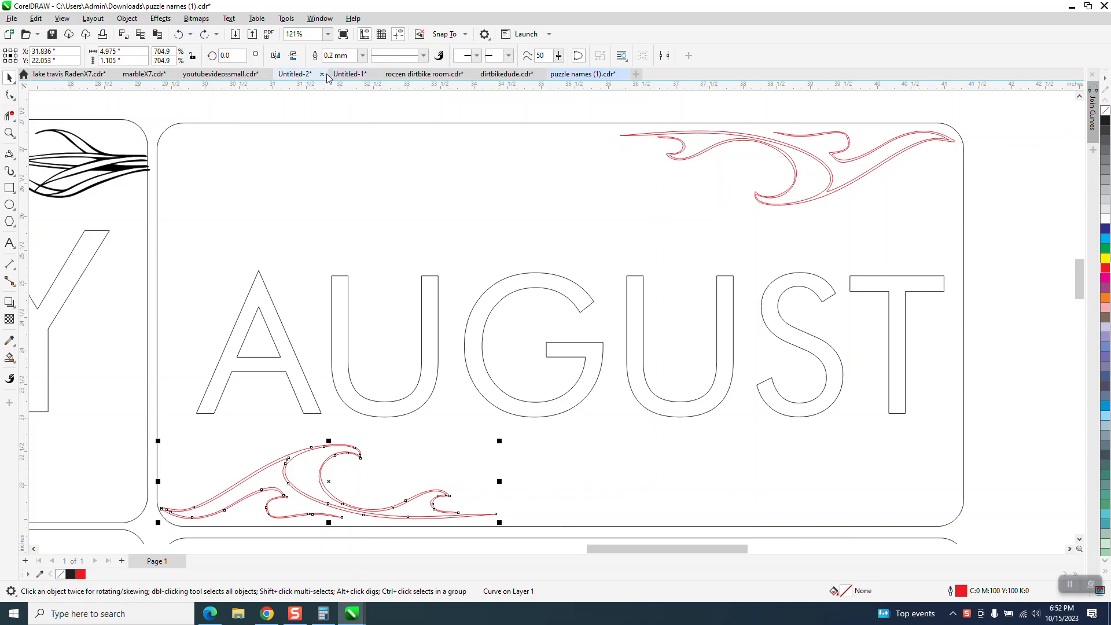
- Set the outline width of the red wave below AUGUST to Hairline and check its crest up close
{"action": "left_click", "coordinate": [363, 55]}
{"action": "left_click", "coordinate": [343, 77]}
{"action": "left_click", "coordinate": [10, 133]}
{"action": "left_click_drag", "start_coordinate": [417, 466], "coordinate": [416, 467]}
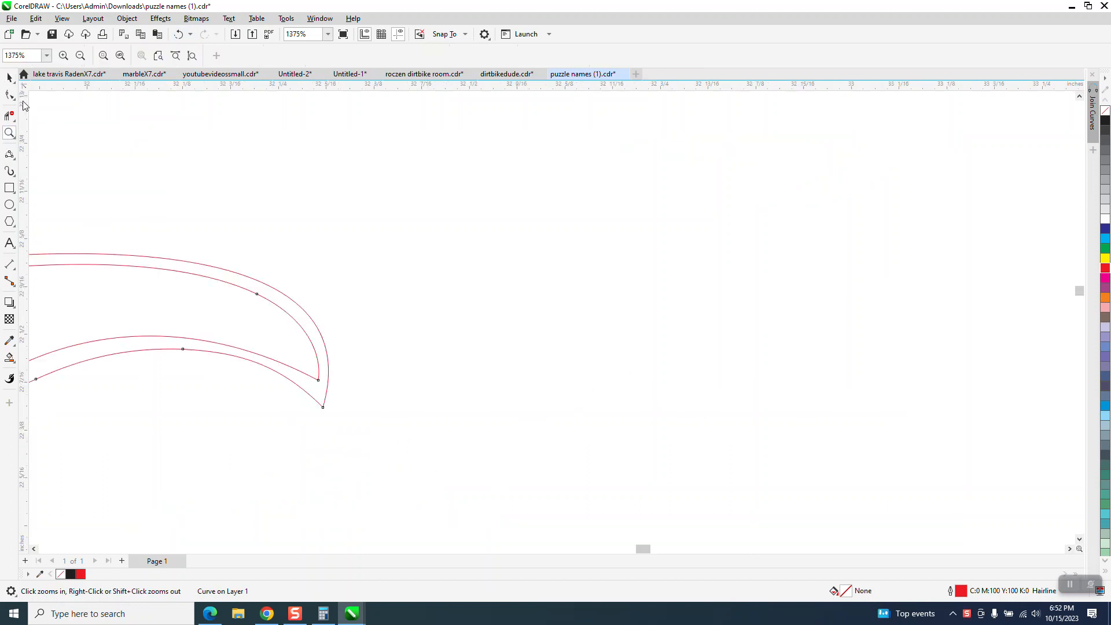
- Switch the wave's outline width to 0.2 mm and back to Hairline to compare the line thickness
{"action": "left_click", "coordinate": [10, 77]}
{"action": "left_click", "coordinate": [362, 56]}
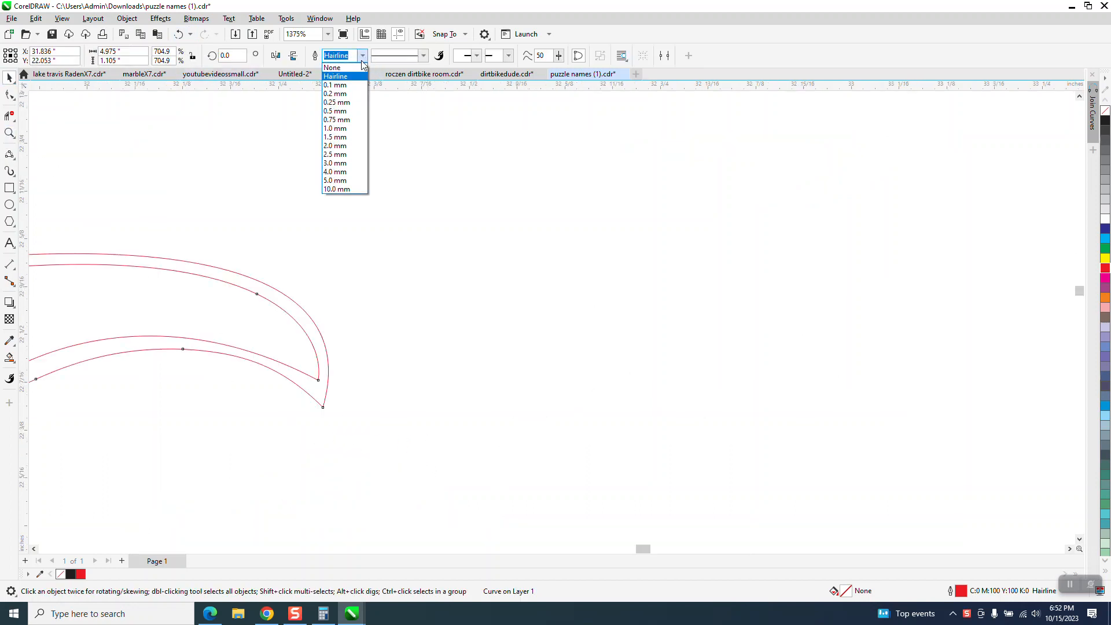
{"action": "left_click", "coordinate": [345, 94]}
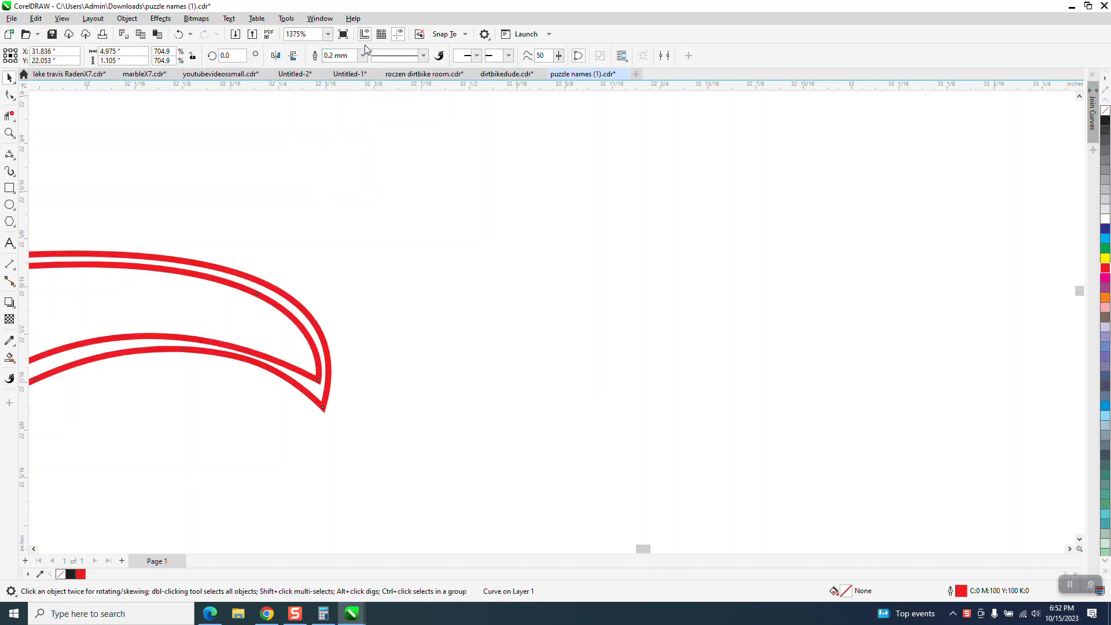
{"action": "left_click", "coordinate": [362, 56]}
{"action": "left_click", "coordinate": [349, 78]}
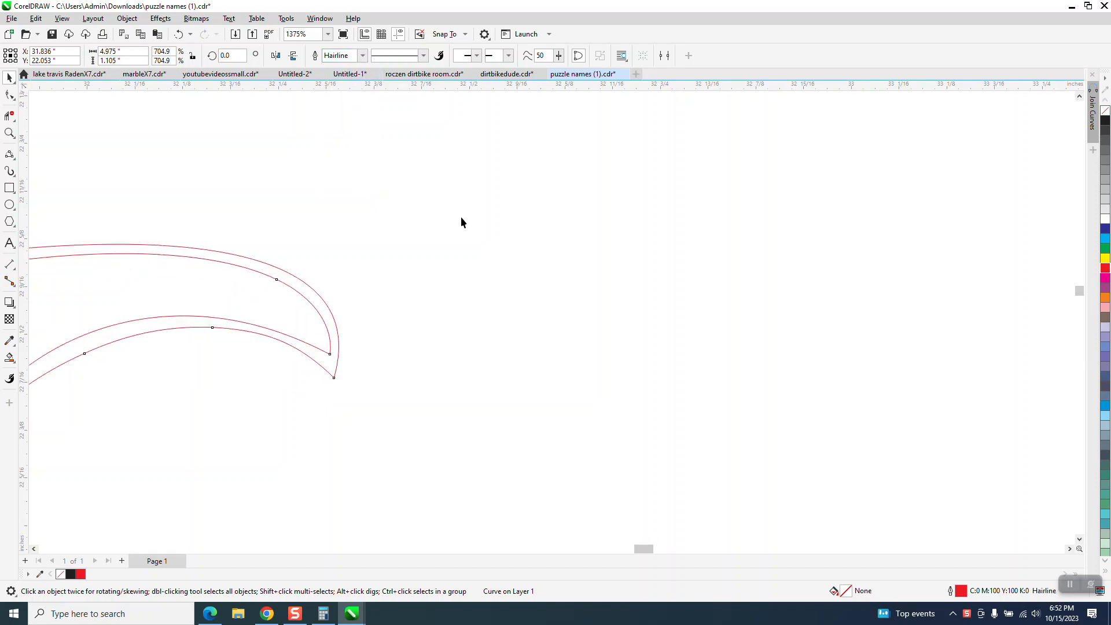
- With nothing selected, set the nudge distance to 13 inches and both duplicate distances to 0
{"action": "scroll", "coordinate": [507, 235], "scroll_direction": "down", "scroll_amount": 8}
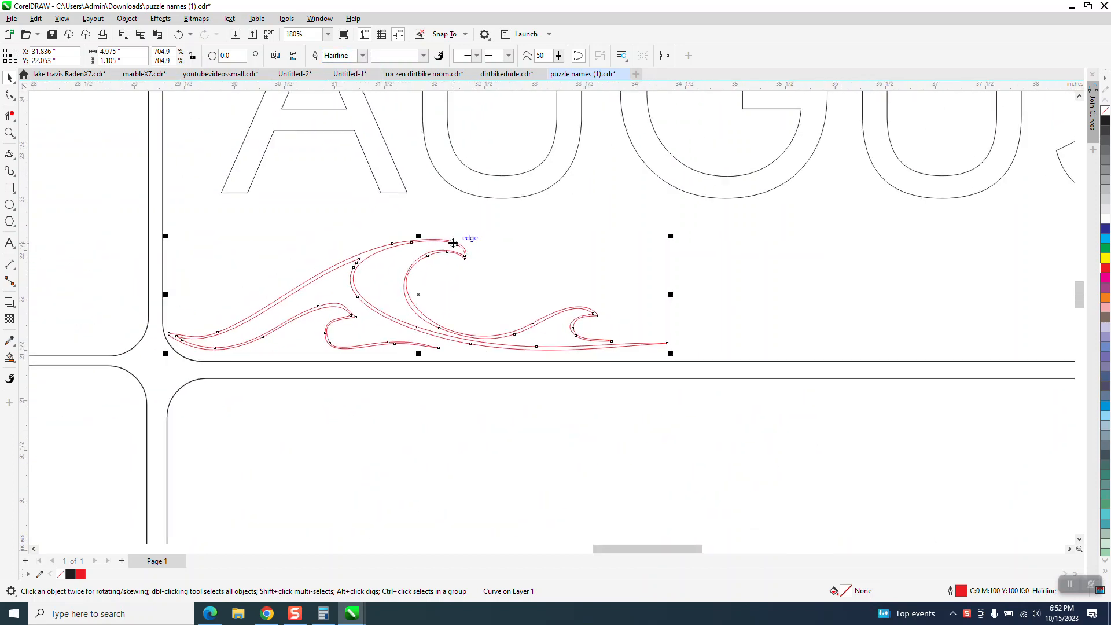
{"action": "scroll", "coordinate": [453, 244], "scroll_direction": "down", "scroll_amount": 2}
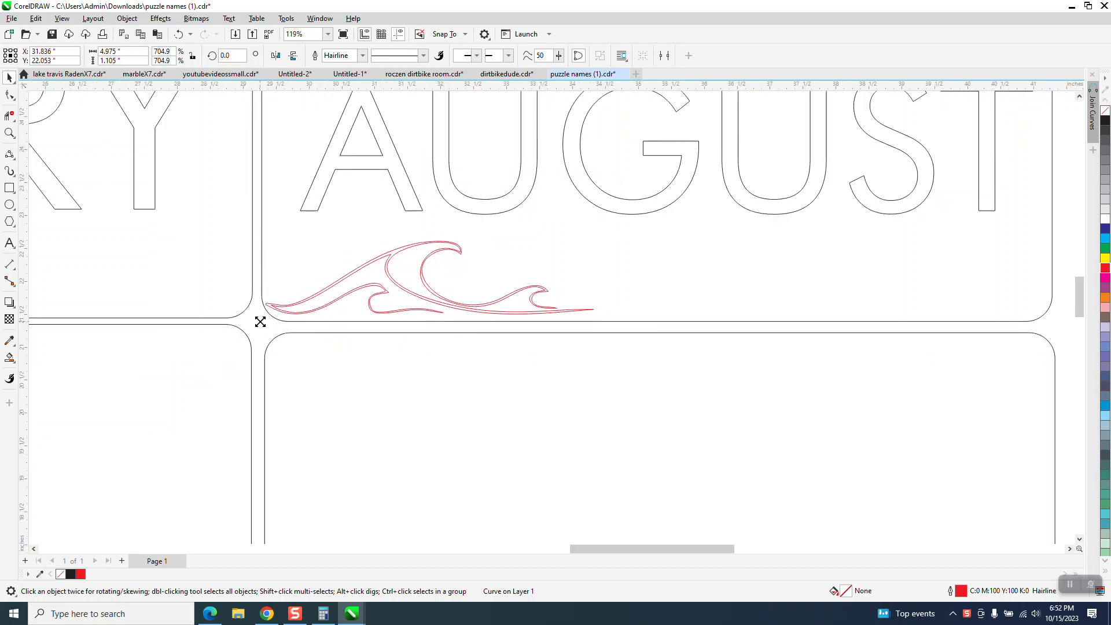
{"action": "scroll", "coordinate": [260, 322], "scroll_direction": "down", "scroll_amount": 2}
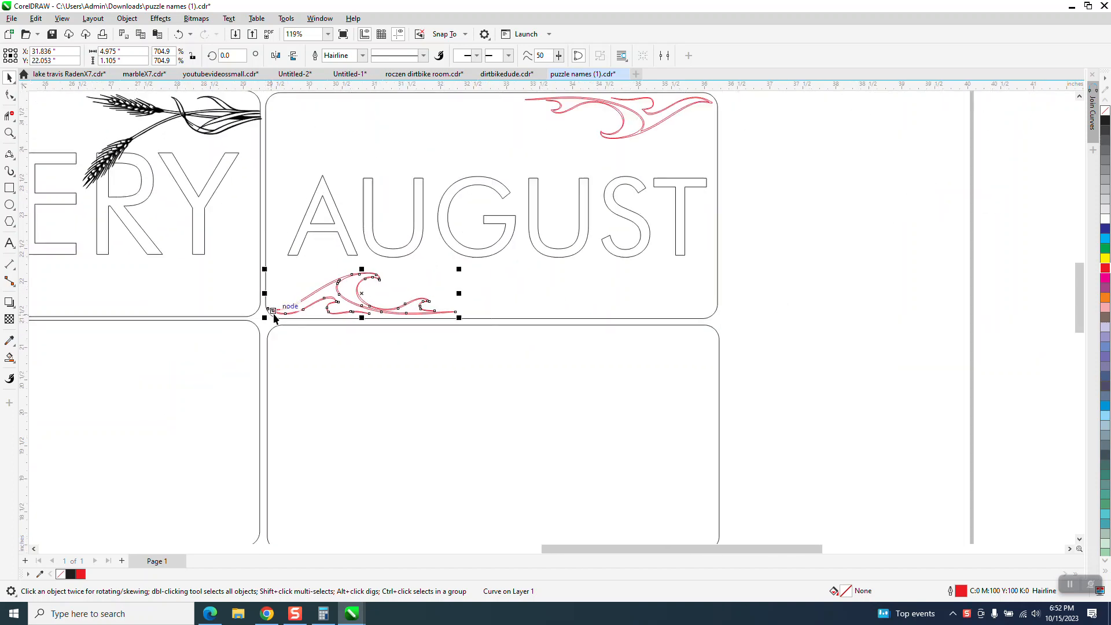
{"action": "left_click", "coordinate": [266, 227]}
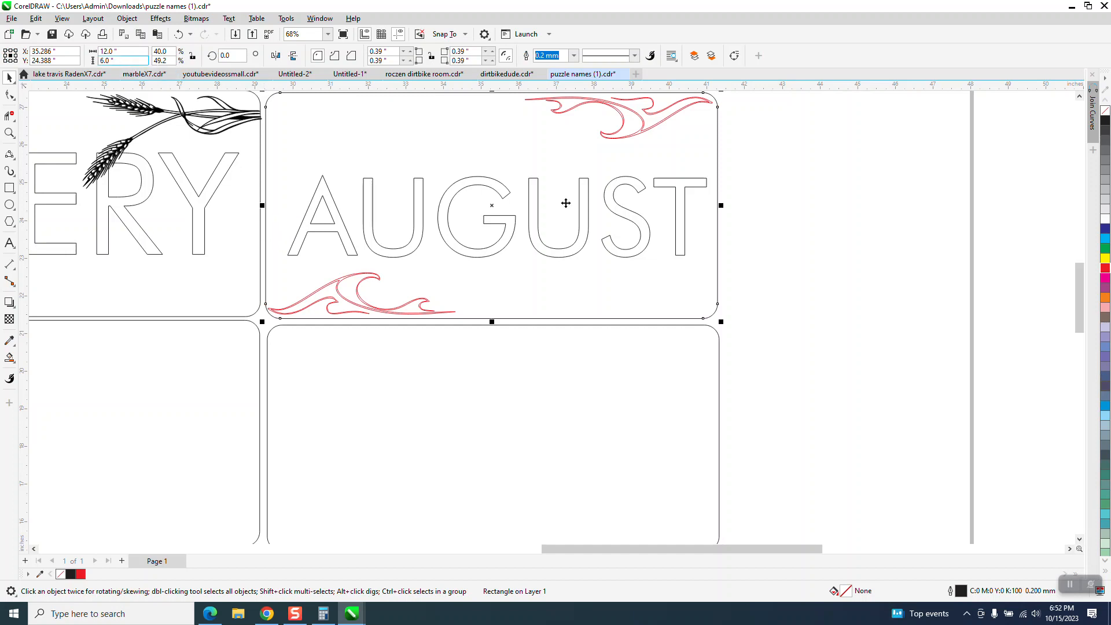
{"action": "left_click", "coordinate": [800, 234]}
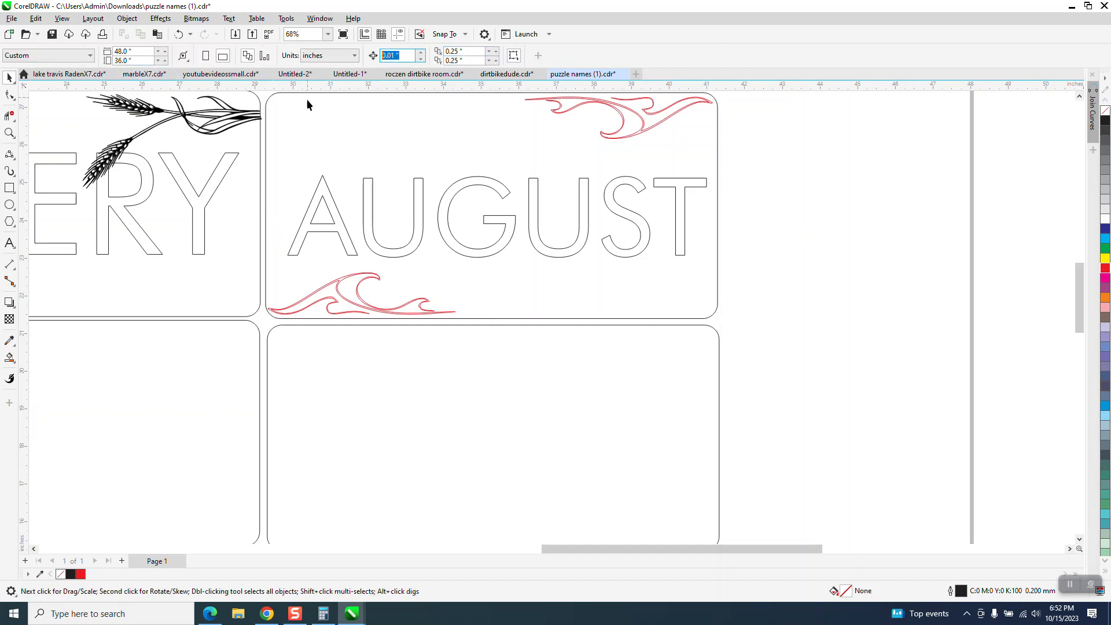
{"action": "type", "text": "13"}
{"action": "key", "text": "Tab"}
{"action": "type", "text": "0"}
{"action": "key", "text": "Tab"}
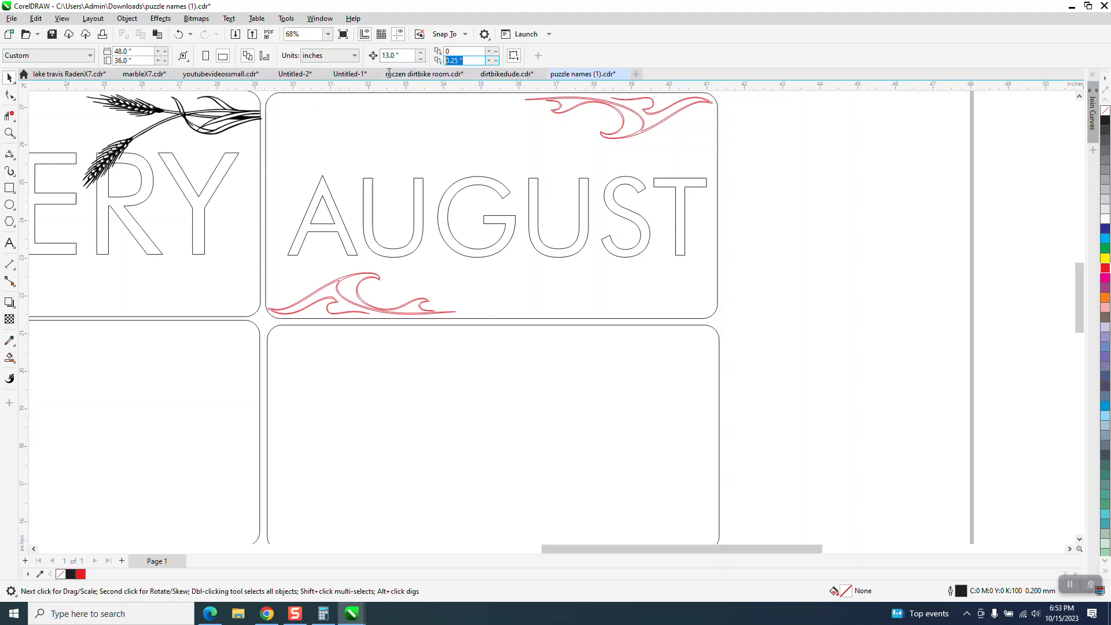
{"action": "type", "text": "0"}
{"action": "key", "text": "Return"}
- Smart-fill the red wave below AUGUST in black without an outline and nudge the filled copy 13 inches right
{"action": "left_click", "coordinate": [9, 133]}
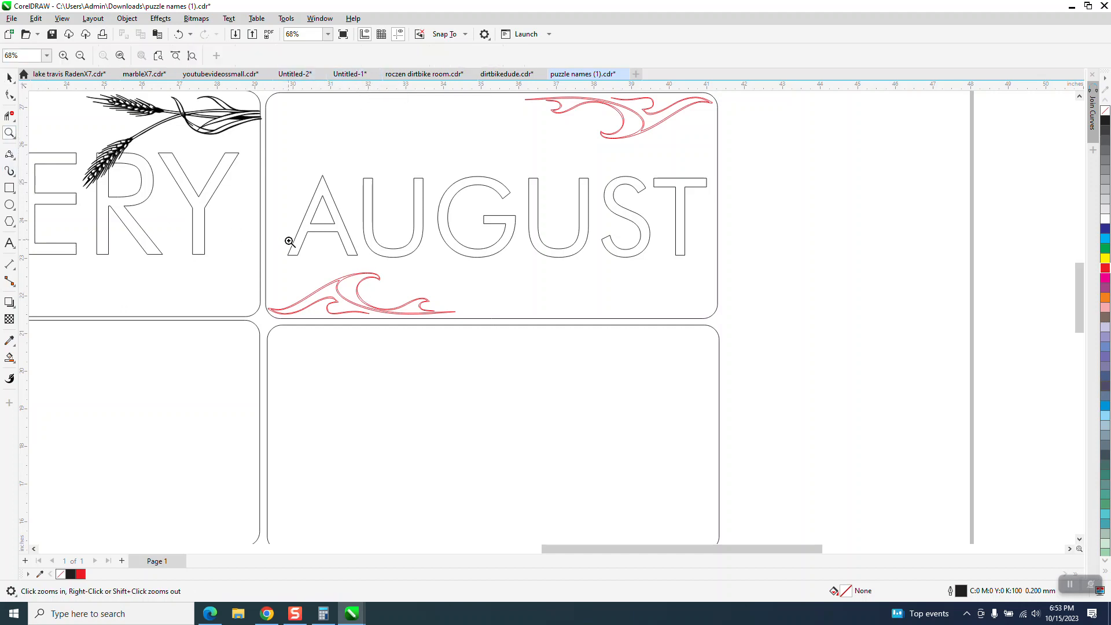
{"action": "left_click_drag", "start_coordinate": [288, 248], "coordinate": [483, 377]}
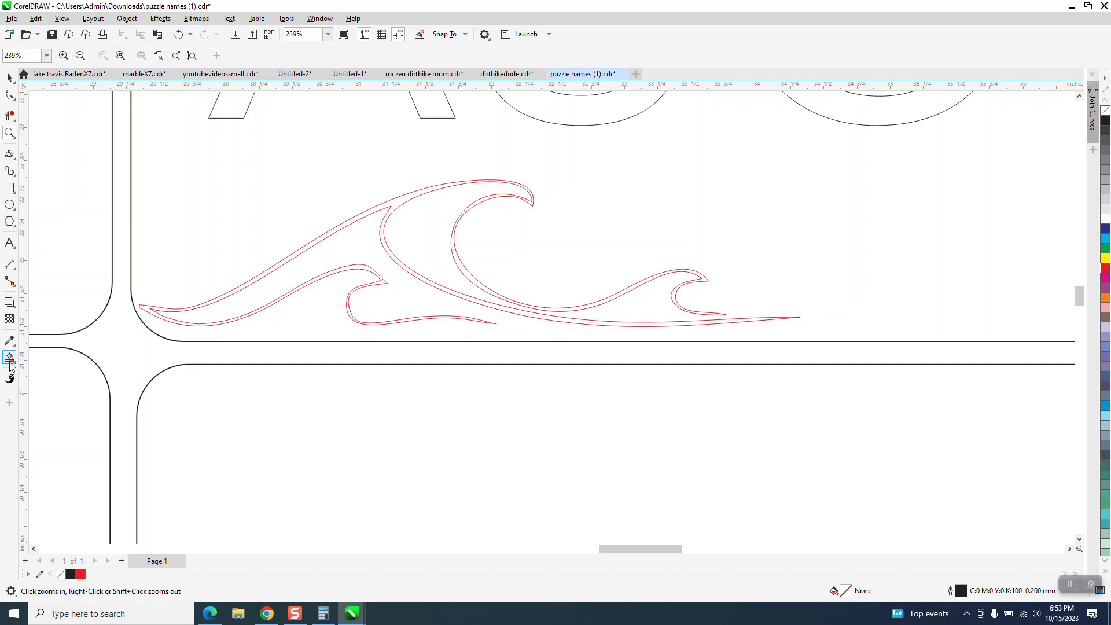
{"action": "left_click", "coordinate": [10, 363]}
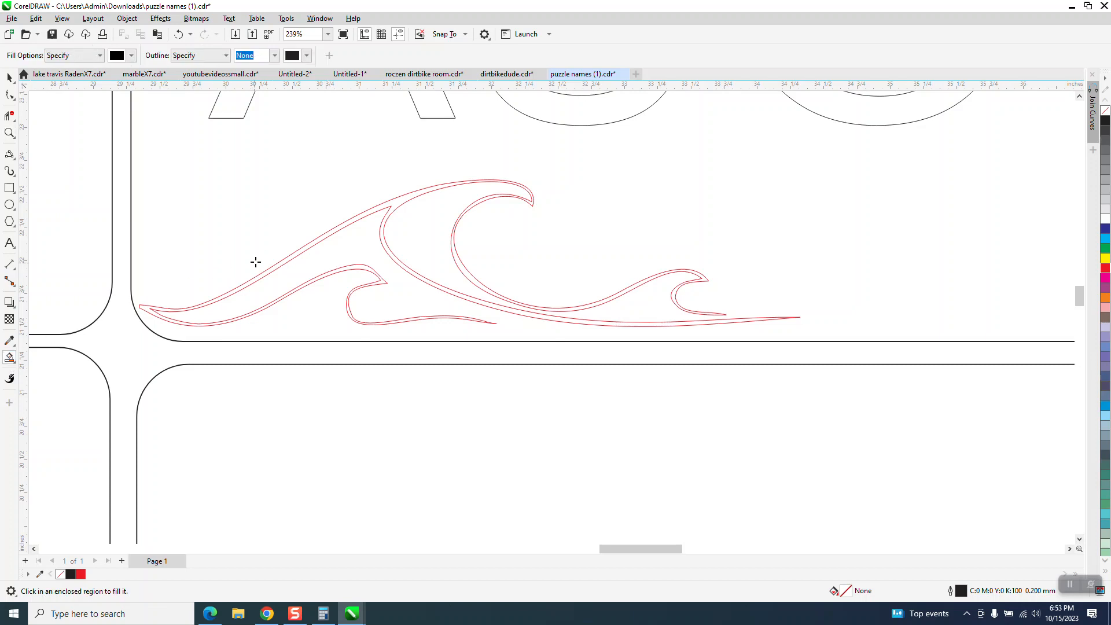
{"action": "left_click", "coordinate": [395, 203]}
{"action": "key", "text": "ctrl+z"}
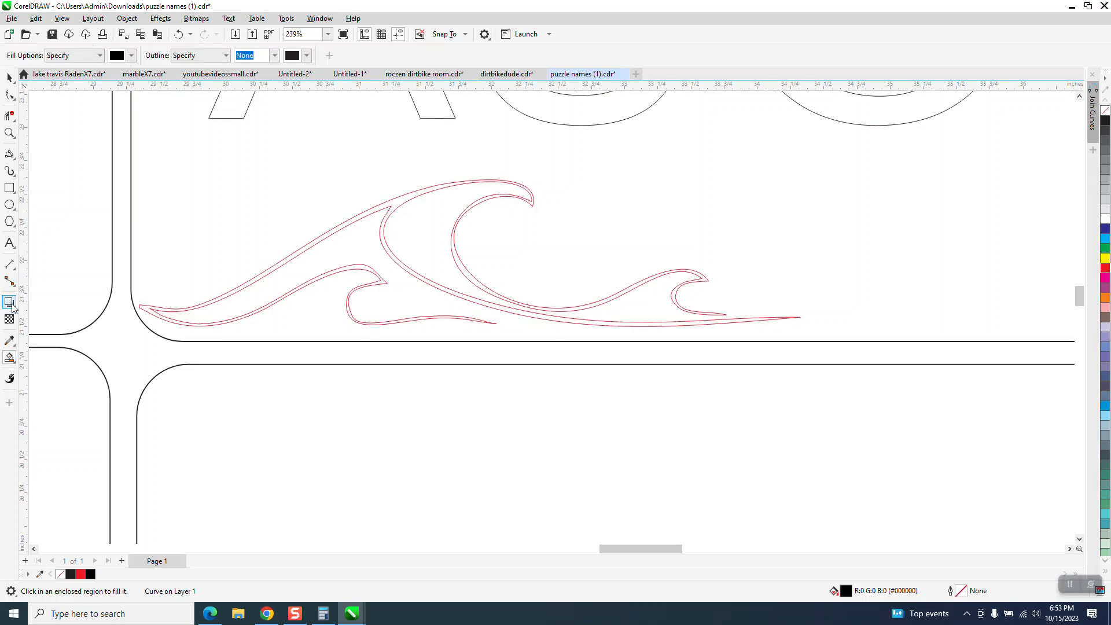
{"action": "scroll", "coordinate": [67, 360], "scroll_direction": "down", "scroll_amount": 4}
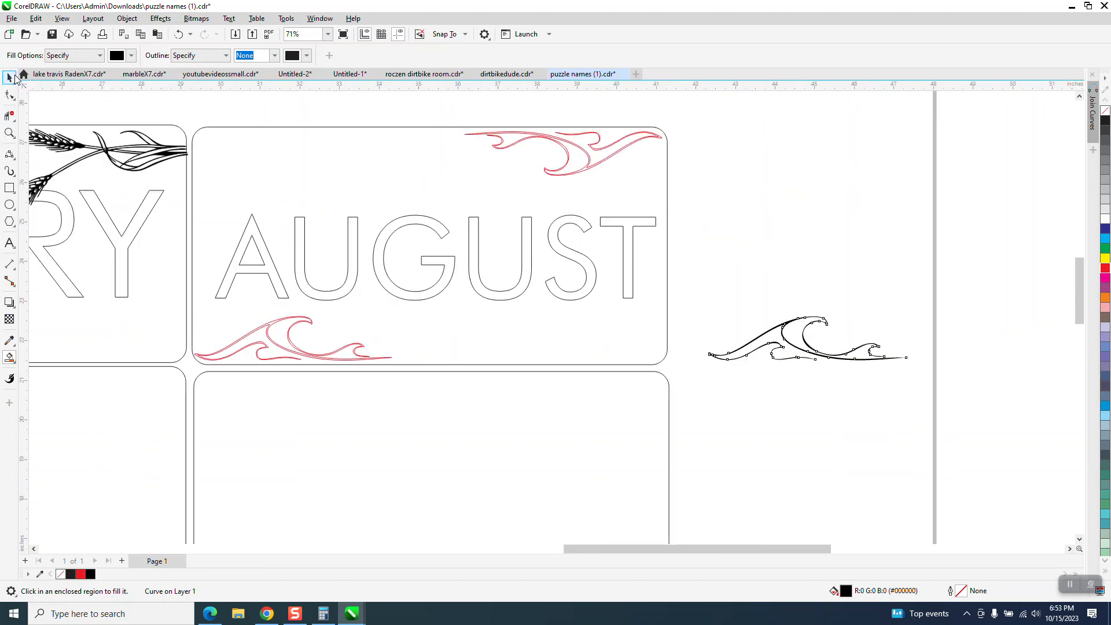
- Nudge the red wave 26 inches right out of the sign and the black copy 13 inches left into its place
{"action": "left_click", "coordinate": [13, 77]}
{"action": "left_click", "coordinate": [300, 321]}
{"action": "key", "text": "shift+Right"}
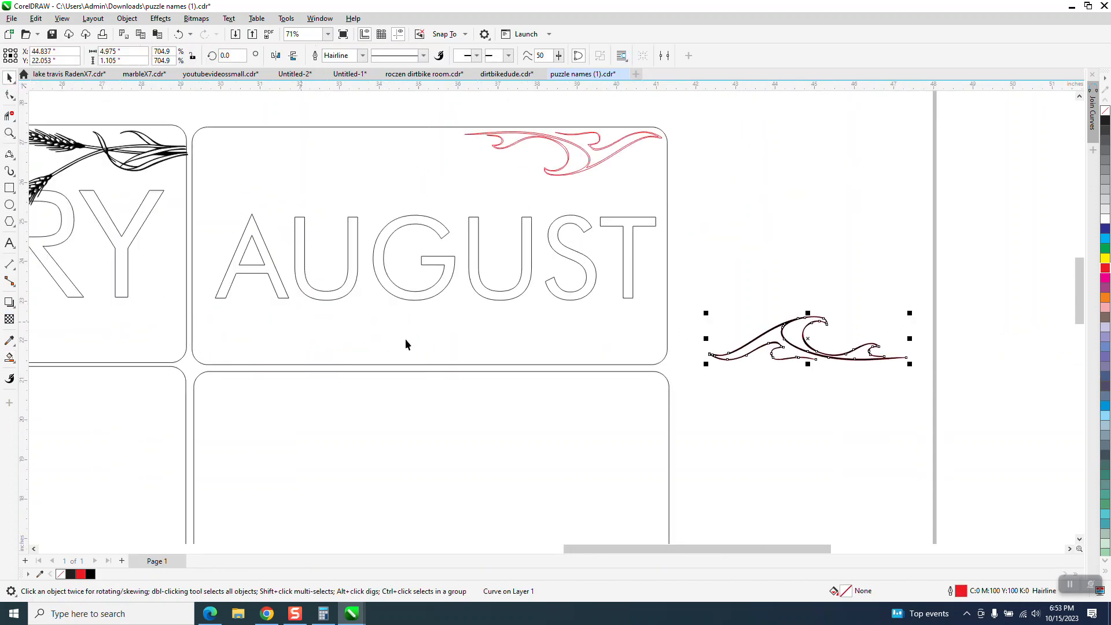
{"action": "key", "text": "ctrl+z"}
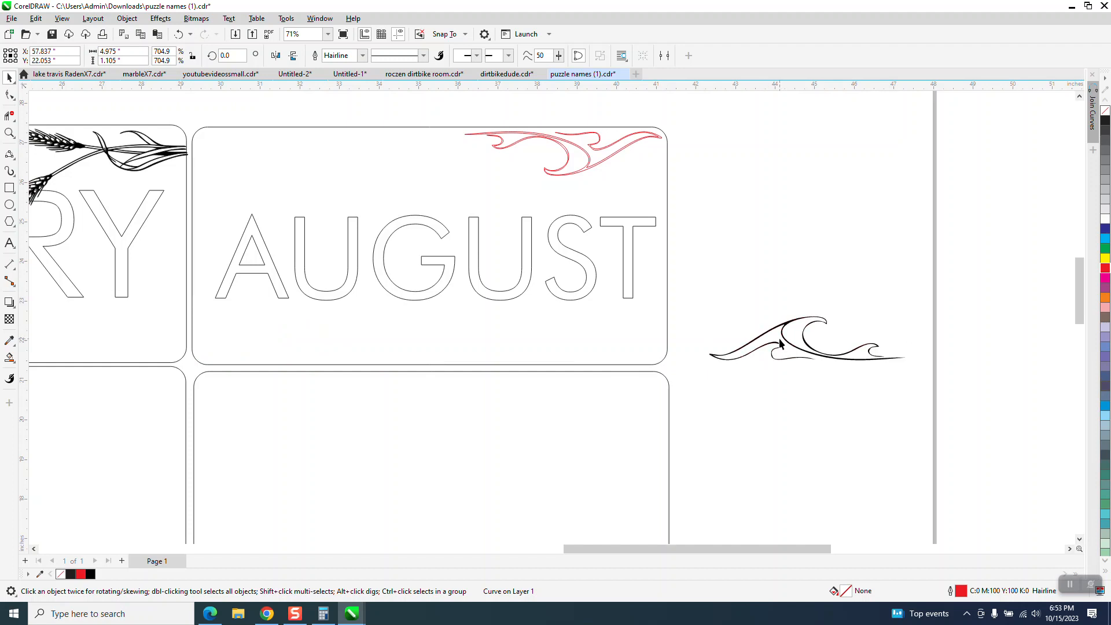
{"action": "left_click", "coordinate": [786, 341]}
{"action": "key", "text": "shift+Left"}
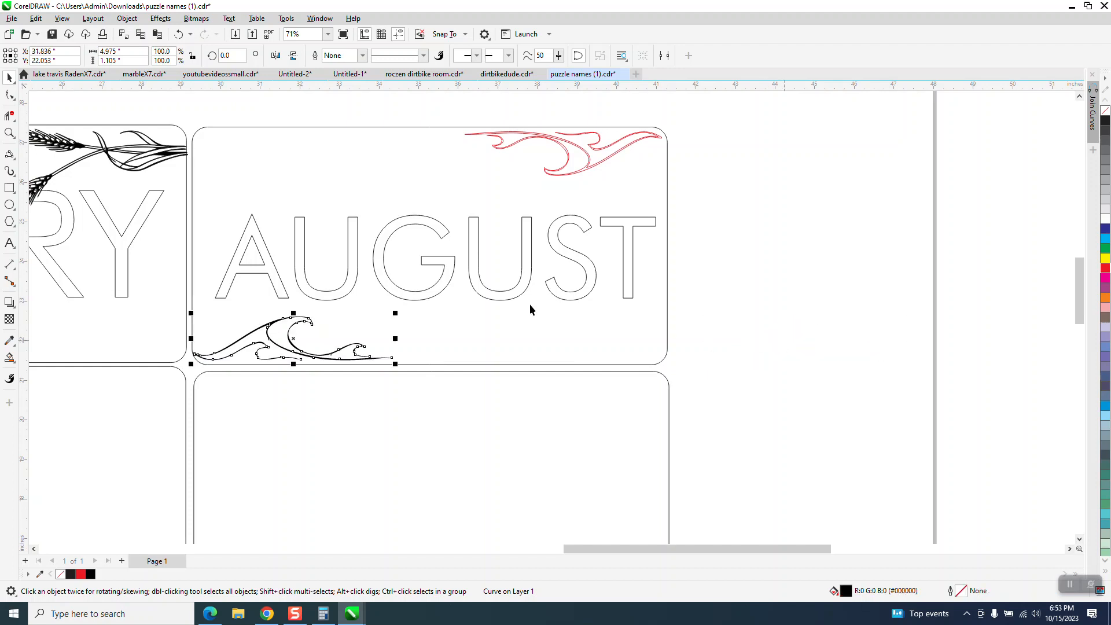
- Inspect the black filled wave up close and undo the nudges of both waves
{"action": "left_click", "coordinate": [10, 132]}
{"action": "left_click_drag", "start_coordinate": [173, 293], "coordinate": [486, 415]}
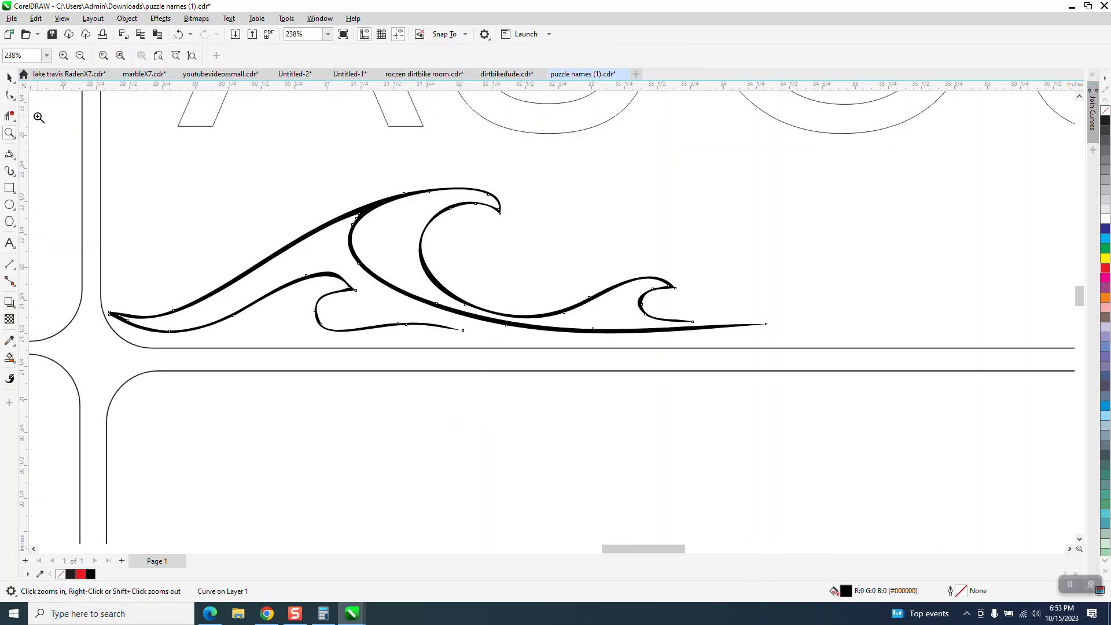
{"action": "left_click", "coordinate": [9, 77]}
{"action": "scroll", "coordinate": [177, 269], "scroll_direction": "down", "scroll_amount": 2}
{"action": "scroll", "coordinate": [177, 269], "scroll_direction": "down", "scroll_amount": 2}
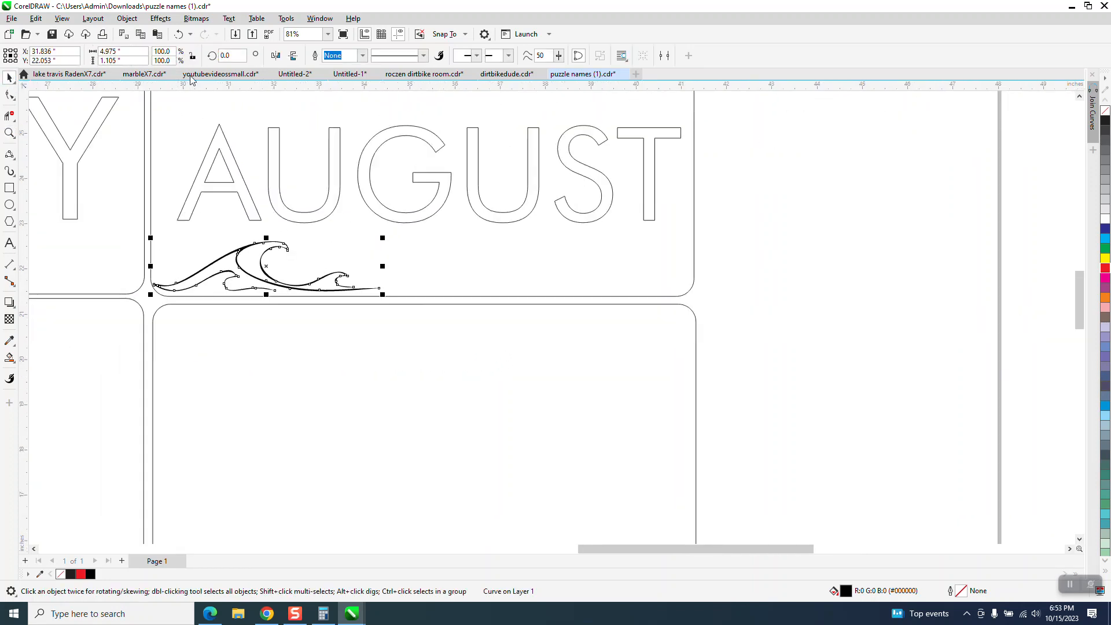
{"action": "left_click", "coordinate": [178, 34]}
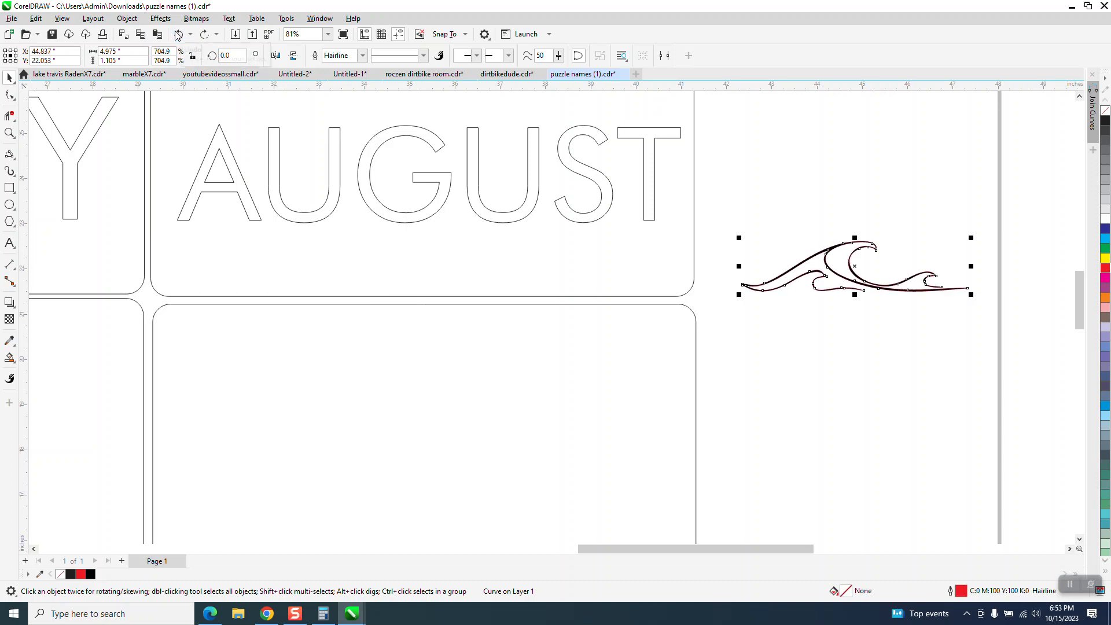
{"action": "left_click", "coordinate": [177, 34]}
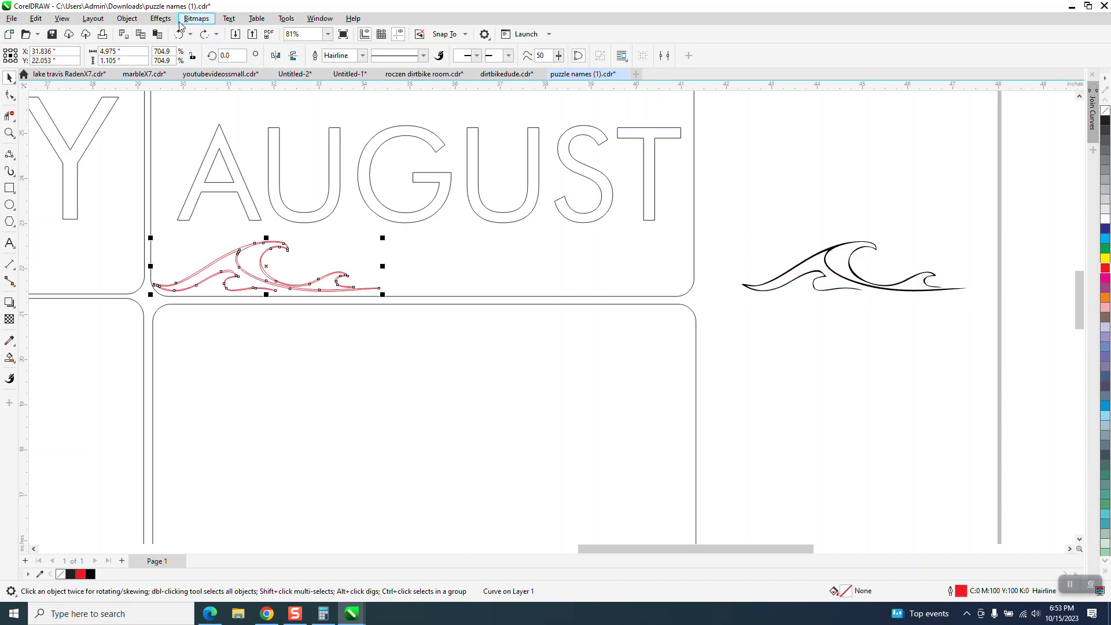
- Apply an outside contour with 1 step and a 0.02-inch offset to the red wave below AUGUST
{"action": "left_click", "coordinate": [160, 19]}
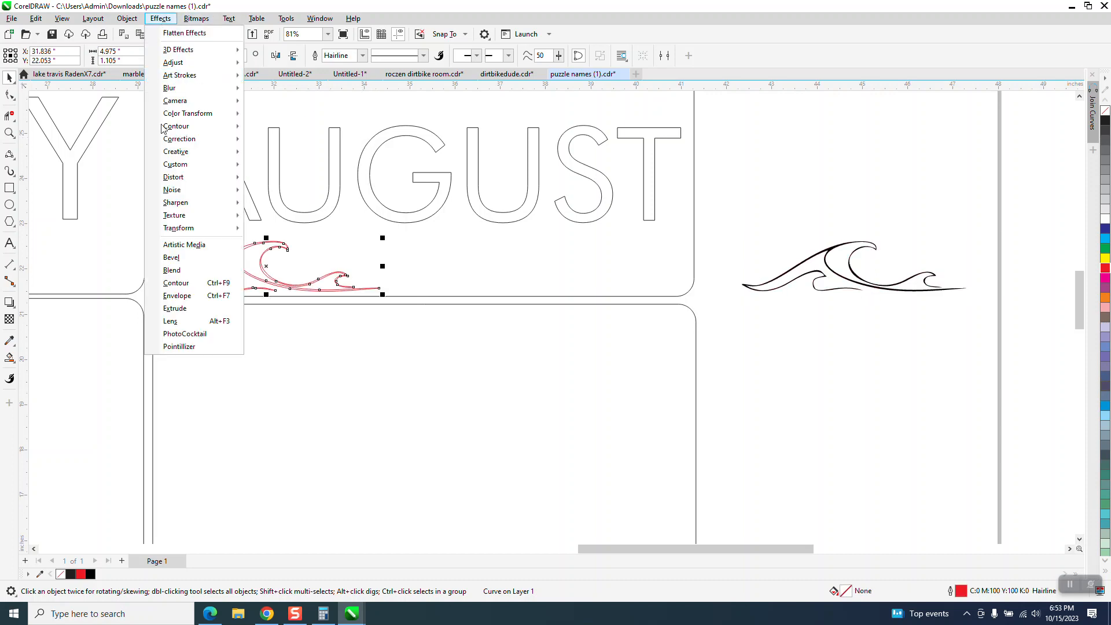
{"action": "left_click", "coordinate": [179, 283]}
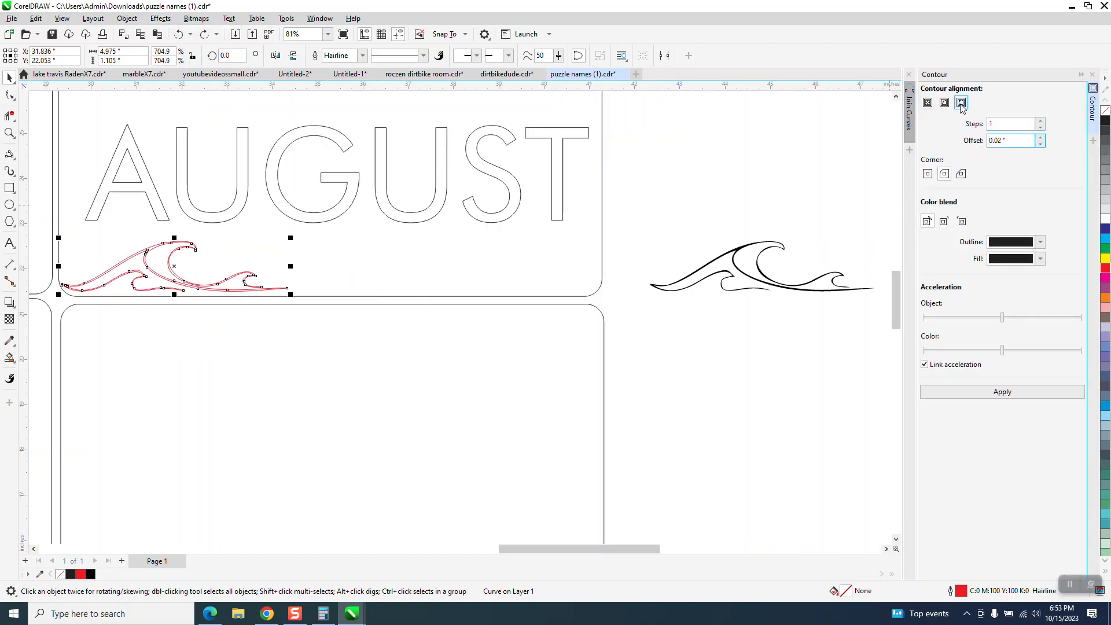
{"action": "left_click", "coordinate": [1005, 394]}
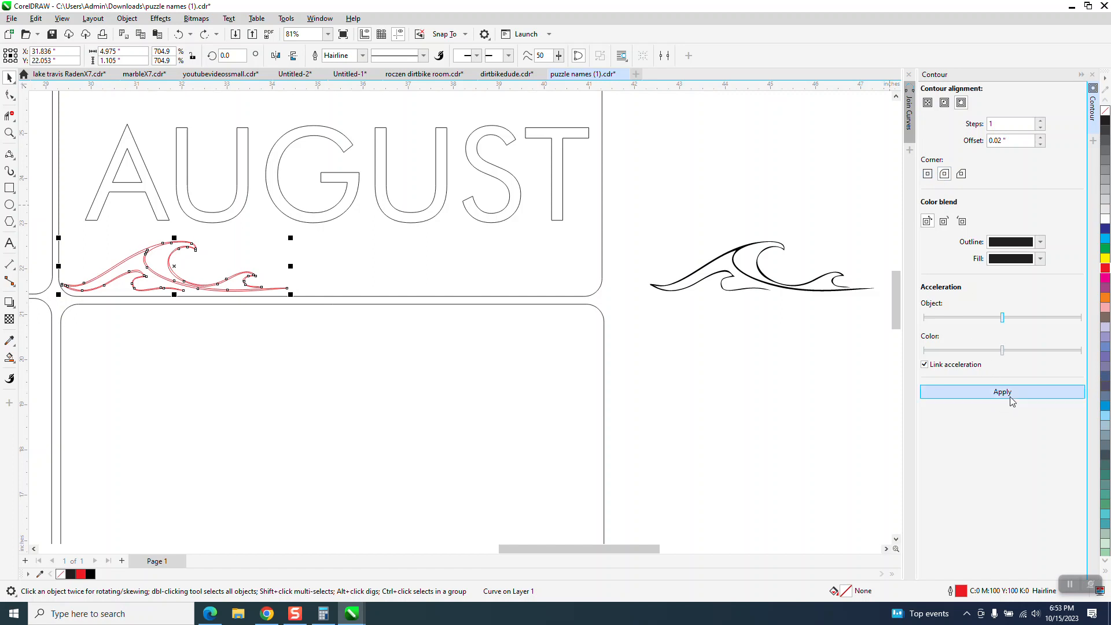
{"action": "left_click", "coordinate": [9, 133]}
{"action": "left_click_drag", "start_coordinate": [152, 252], "coordinate": [299, 323]}
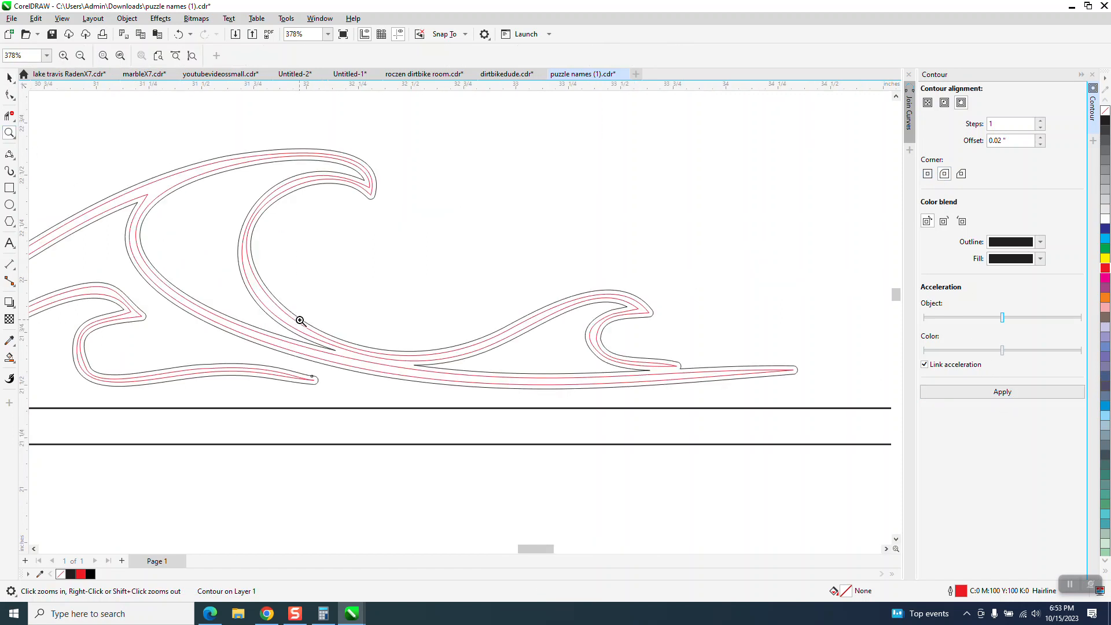
- Break the wave's contour apart and delete the original red curve
{"action": "left_click", "coordinate": [10, 77]}
{"action": "left_click", "coordinate": [127, 18]}
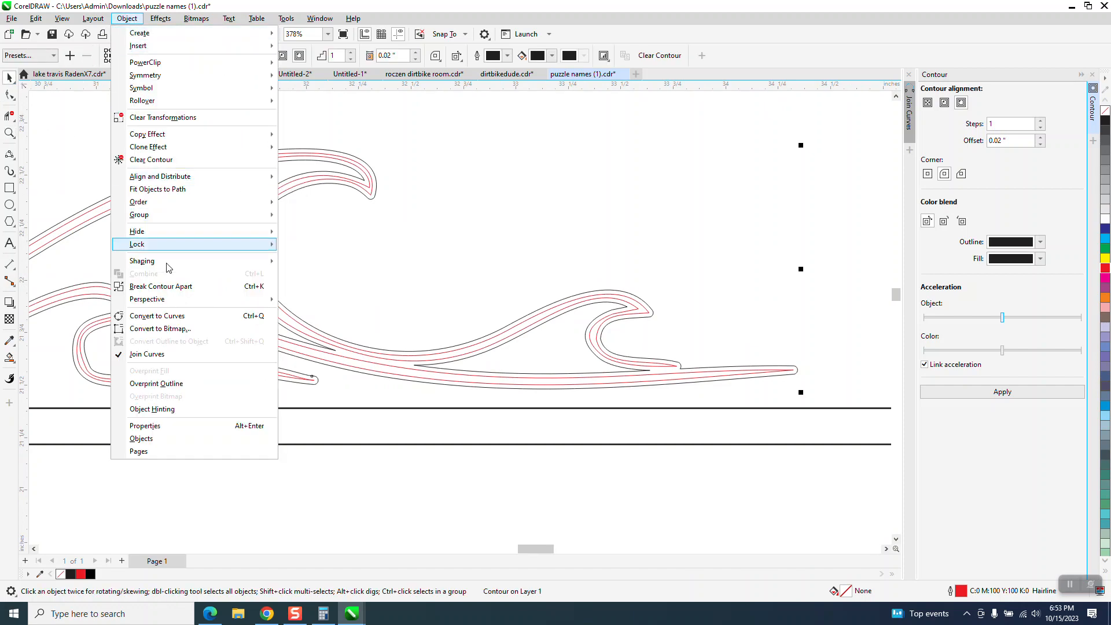
{"action": "left_click", "coordinate": [174, 287]}
{"action": "left_click", "coordinate": [321, 264]}
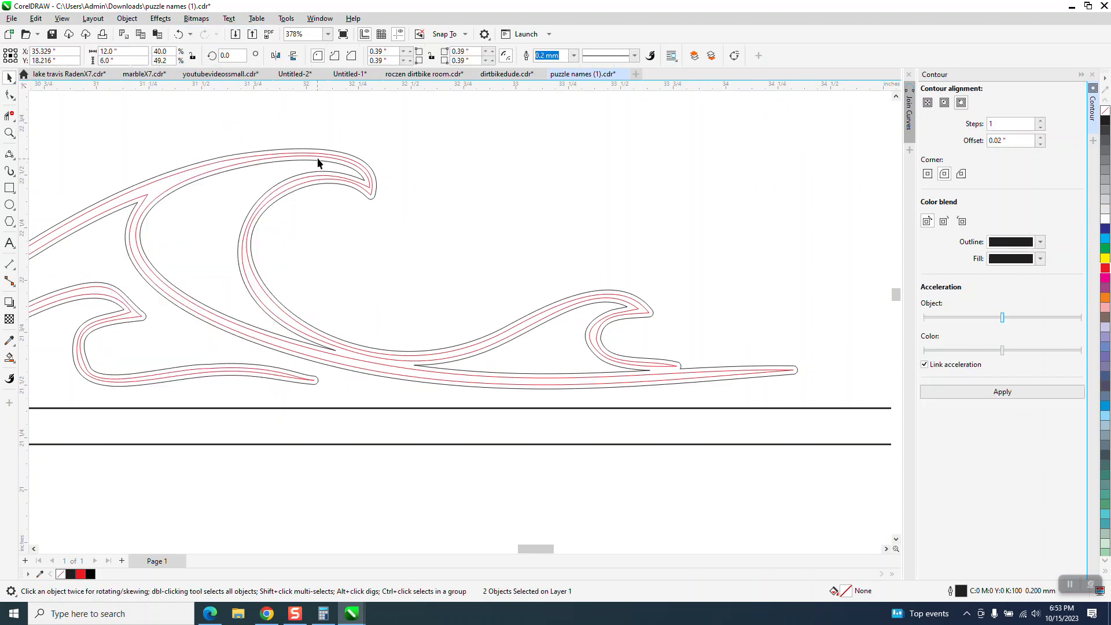
{"action": "left_click", "coordinate": [319, 160]}
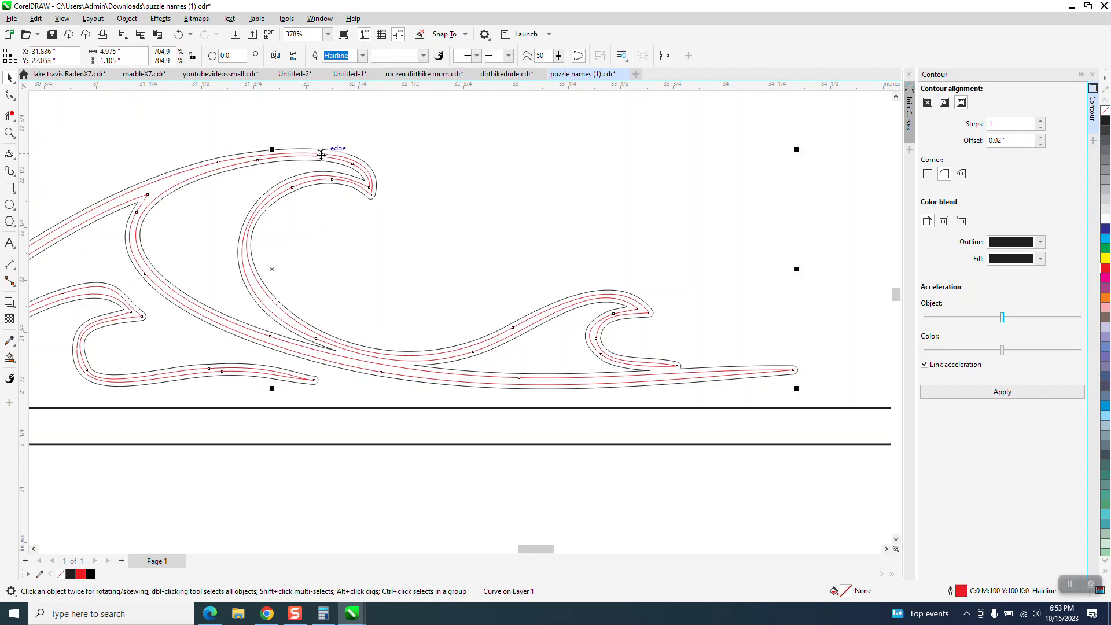
{"action": "key", "text": "Delete"}
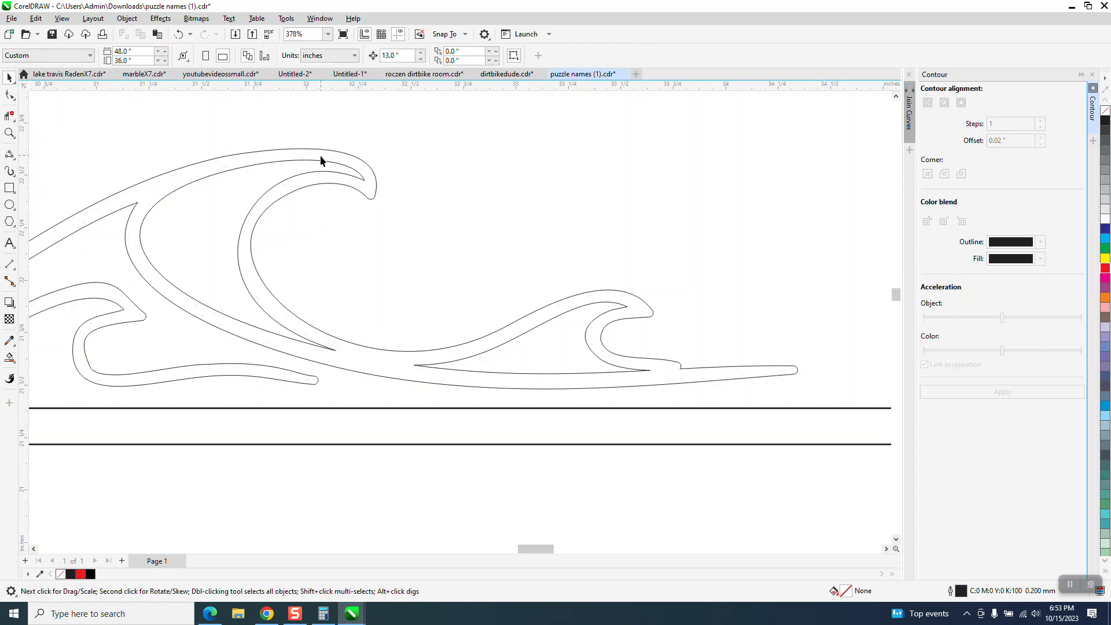
- Smart-fill the offset outline of the wave below AUGUST in black with no outline
{"action": "left_click", "coordinate": [10, 358]}
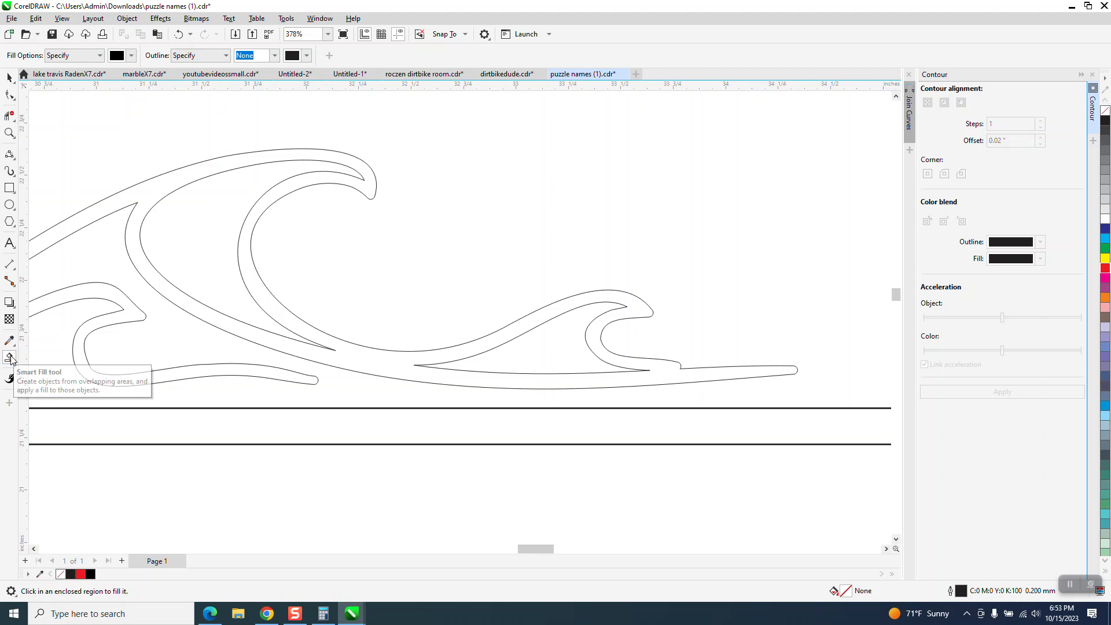
{"action": "left_click", "coordinate": [156, 197]}
{"action": "scroll", "coordinate": [235, 261], "scroll_direction": "down", "scroll_amount": 1}
{"action": "scroll", "coordinate": [301, 293], "scroll_direction": "down", "scroll_amount": 1}
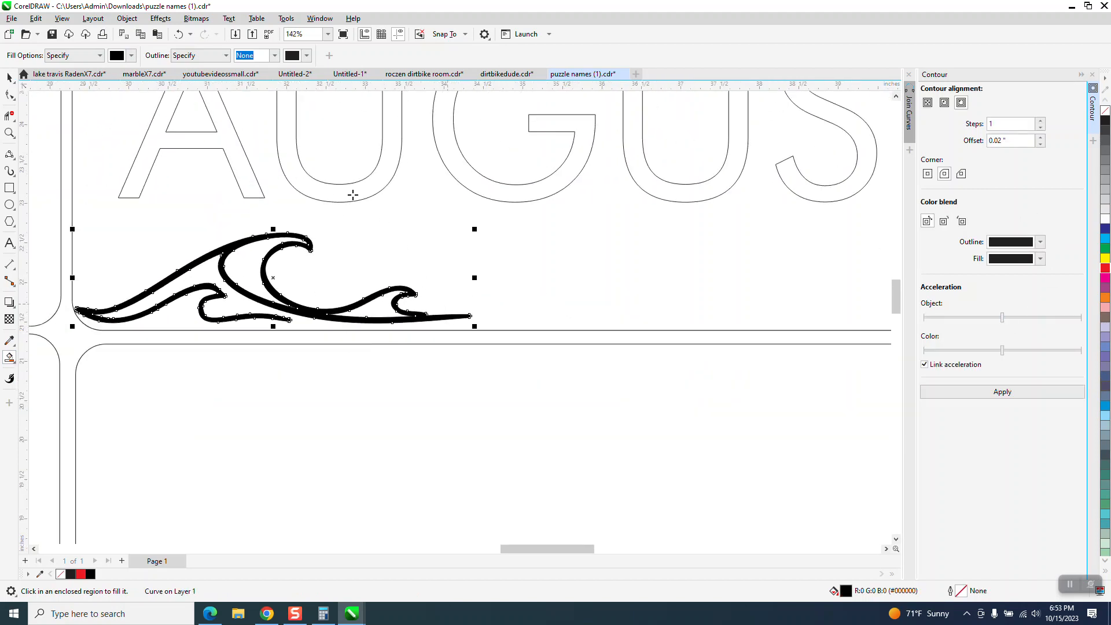
- Undo the wave edits back to the original red curve and redo its black filled copy beside the sign
{"action": "left_click", "coordinate": [179, 35]}
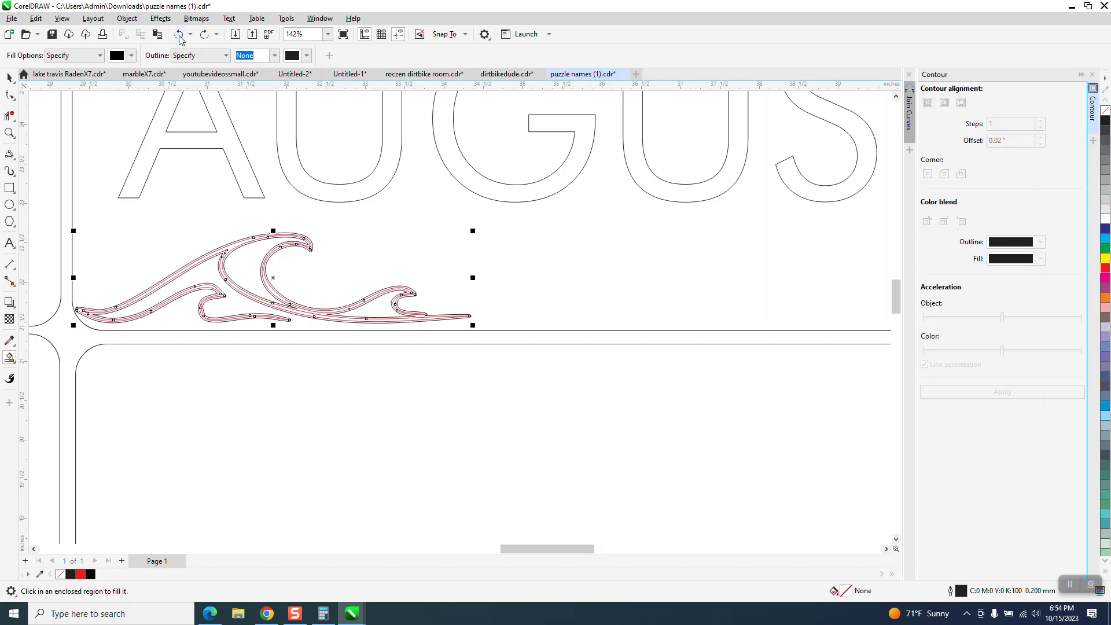
{"action": "left_click", "coordinate": [179, 35]}
{"action": "left_click", "coordinate": [178, 35]}
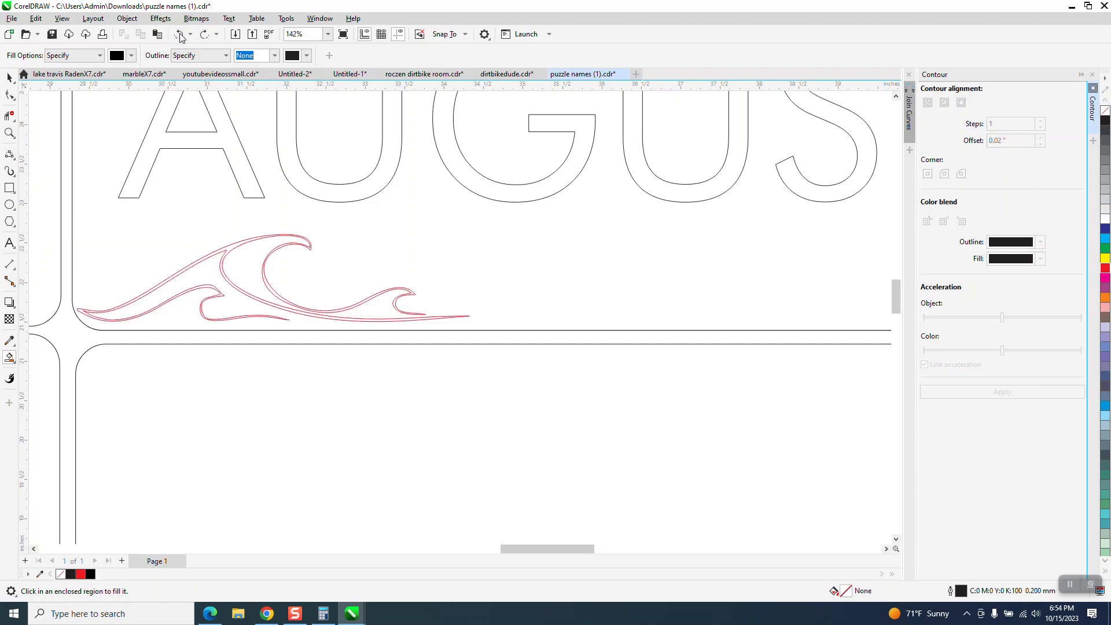
{"action": "scroll", "coordinate": [372, 297], "scroll_direction": "down", "scroll_amount": 5}
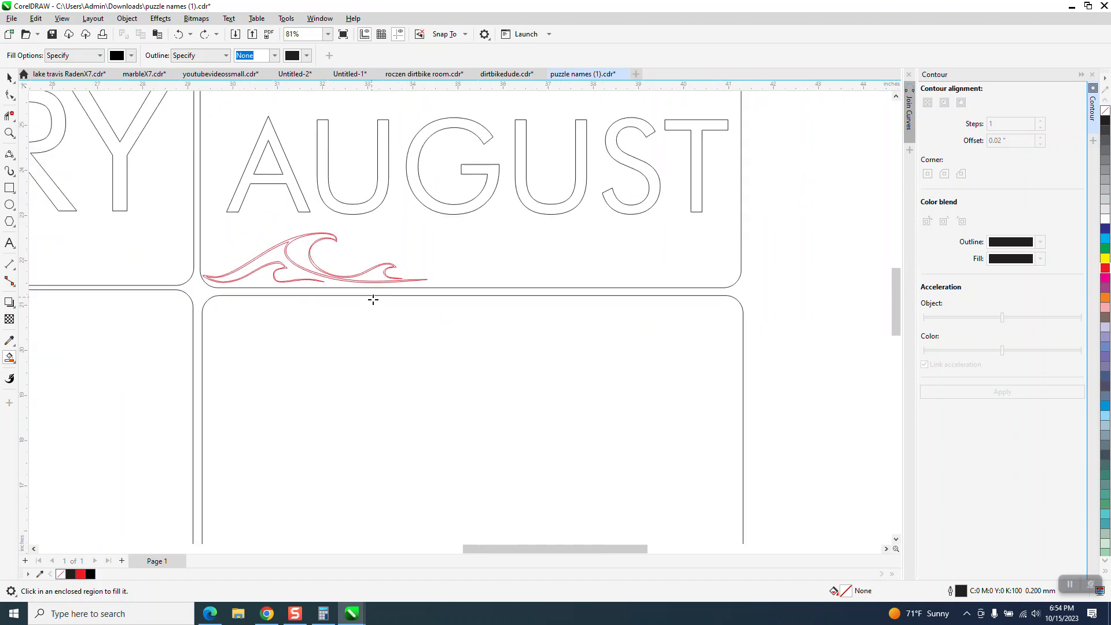
{"action": "left_click", "coordinate": [206, 37]}
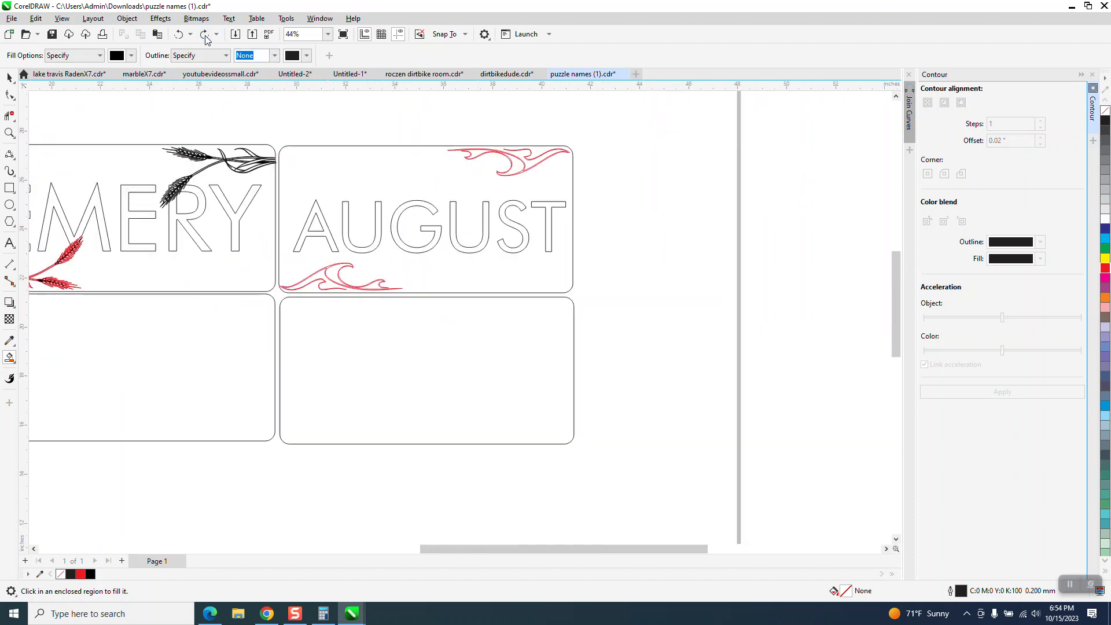
{"action": "left_click", "coordinate": [206, 35]}
{"action": "left_click", "coordinate": [206, 35]}
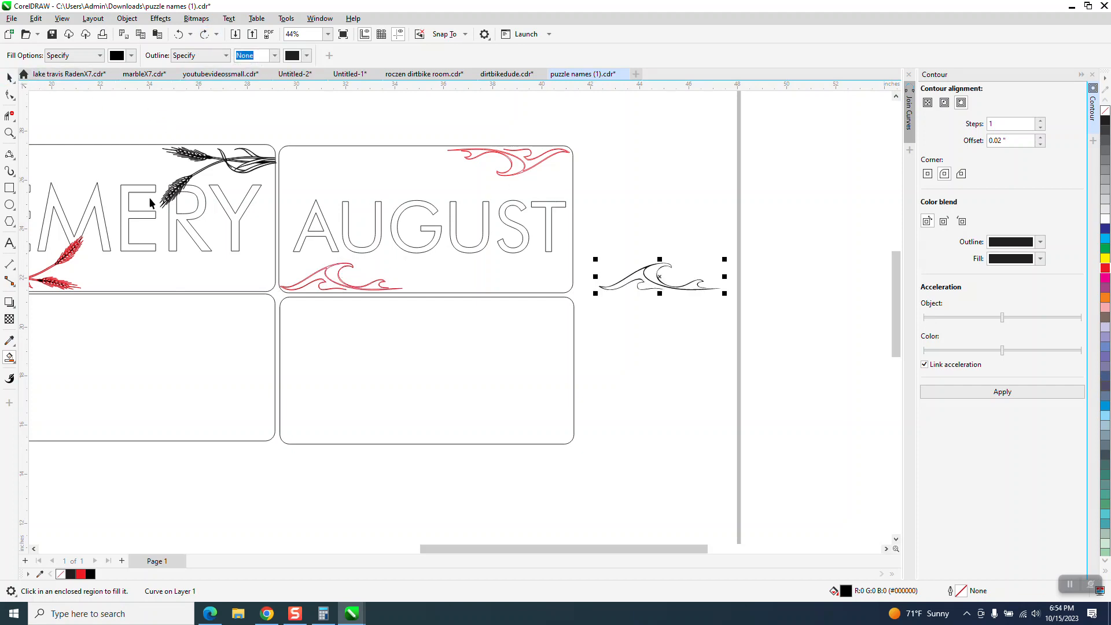
- Delete the red wave below AUGUST and nudge its black copy 13 inches left into its place
{"action": "left_click", "coordinate": [10, 77]}
{"action": "left_click", "coordinate": [334, 273]}
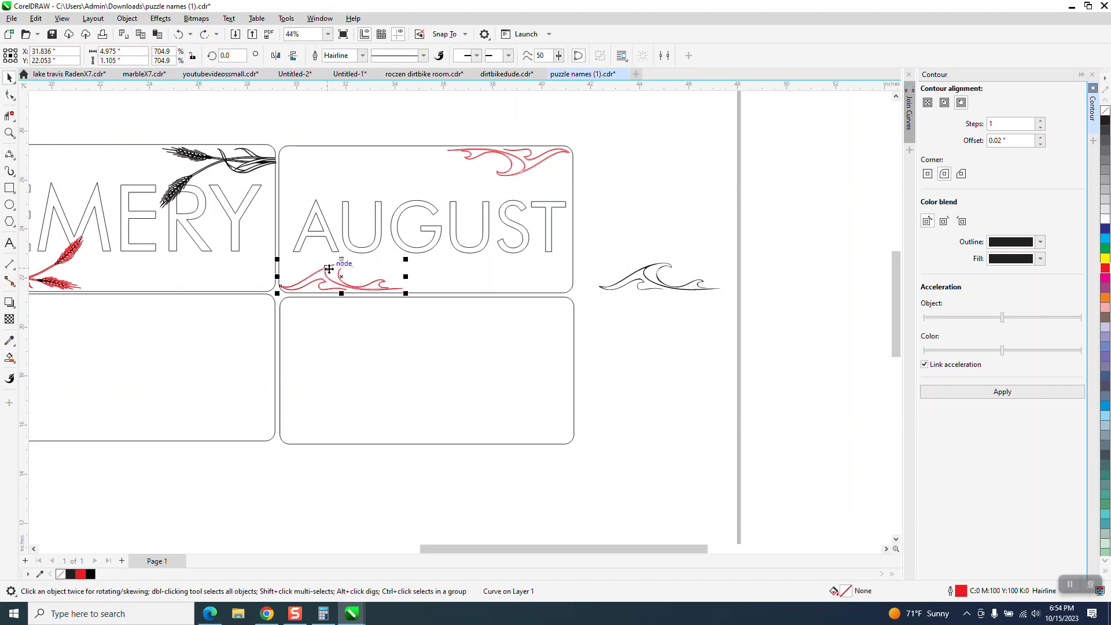
{"action": "key", "text": "Delete"}
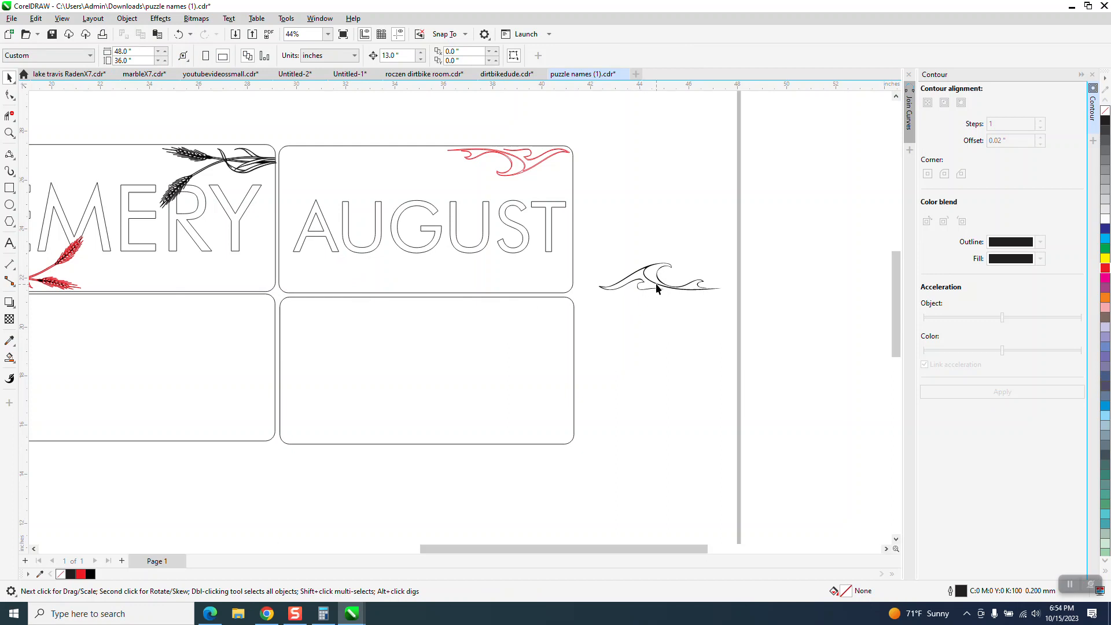
{"action": "left_click", "coordinate": [657, 290]}
{"action": "key", "text": "Left"}
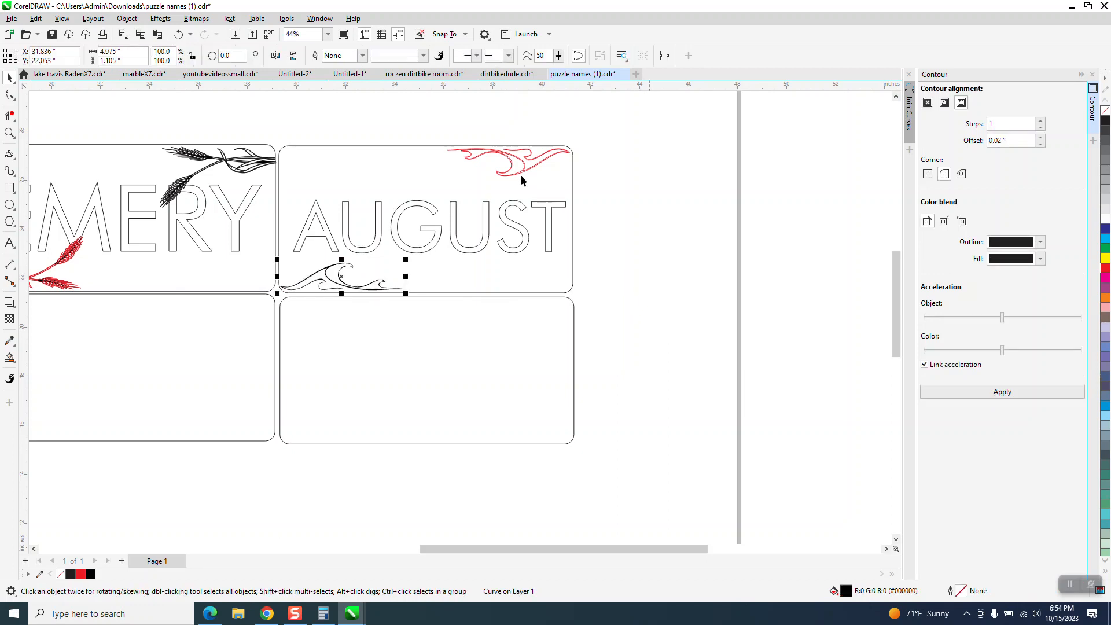
- Smart-fill the red wave above AUGUST in black and nudge the filled copy 13 inches right out of the sign
{"action": "left_click", "coordinate": [9, 132]}
{"action": "left_click_drag", "start_coordinate": [393, 152], "coordinate": [589, 216]}
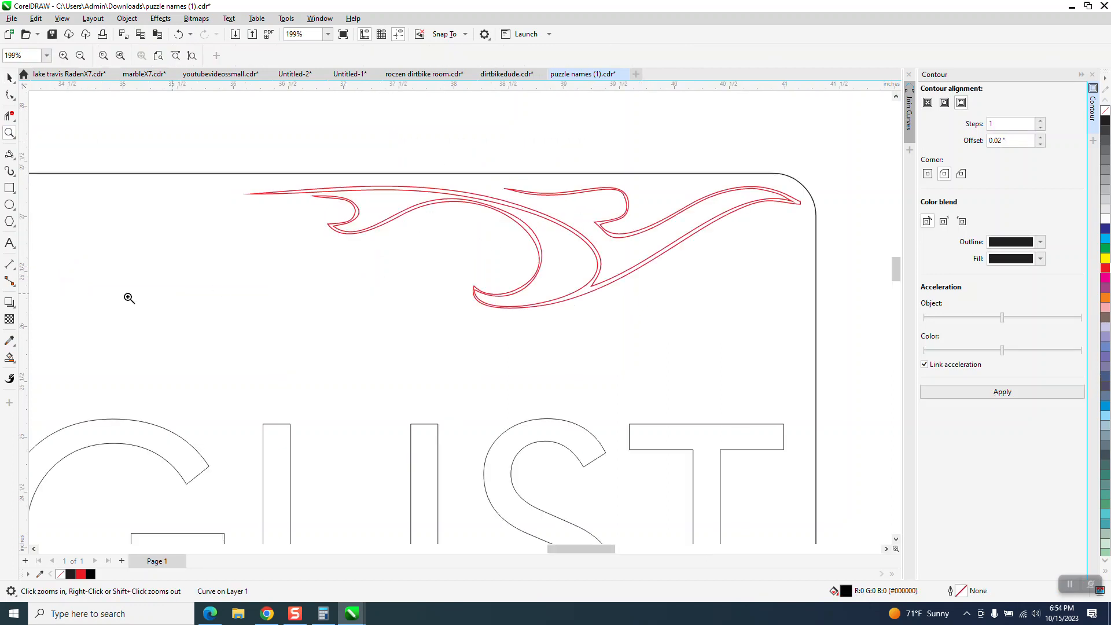
{"action": "left_click", "coordinate": [9, 358]}
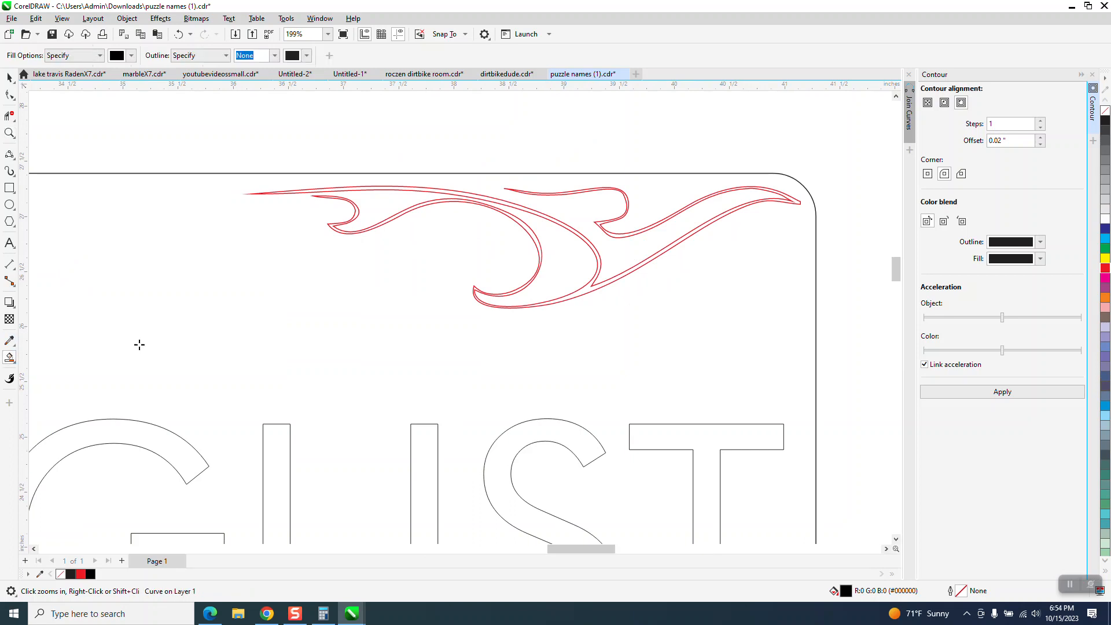
{"action": "left_click", "coordinate": [595, 250]}
{"action": "key", "text": "ctrl+z"}
- Delete the red wave above AUGUST and nudge its black copy 13 inches left into its place
{"action": "key", "text": "space"}
{"action": "left_click", "coordinate": [343, 221]}
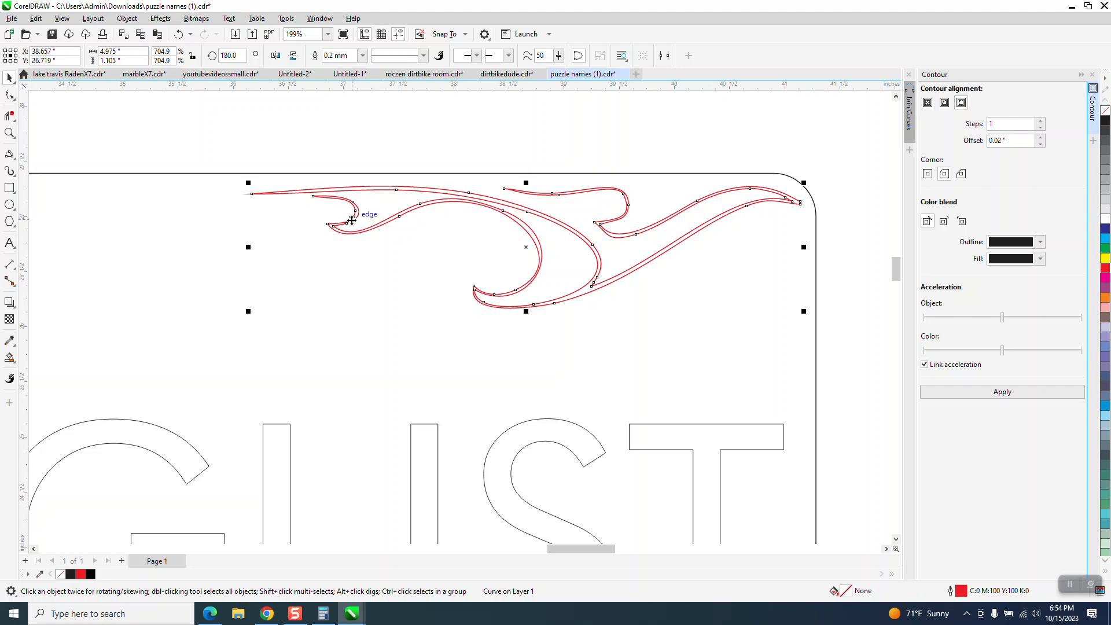
{"action": "key", "text": "Delete"}
{"action": "scroll", "coordinate": [367, 253], "scroll_direction": "down", "scroll_amount": 2}
{"action": "scroll", "coordinate": [533, 253], "scroll_direction": "down", "scroll_amount": 2}
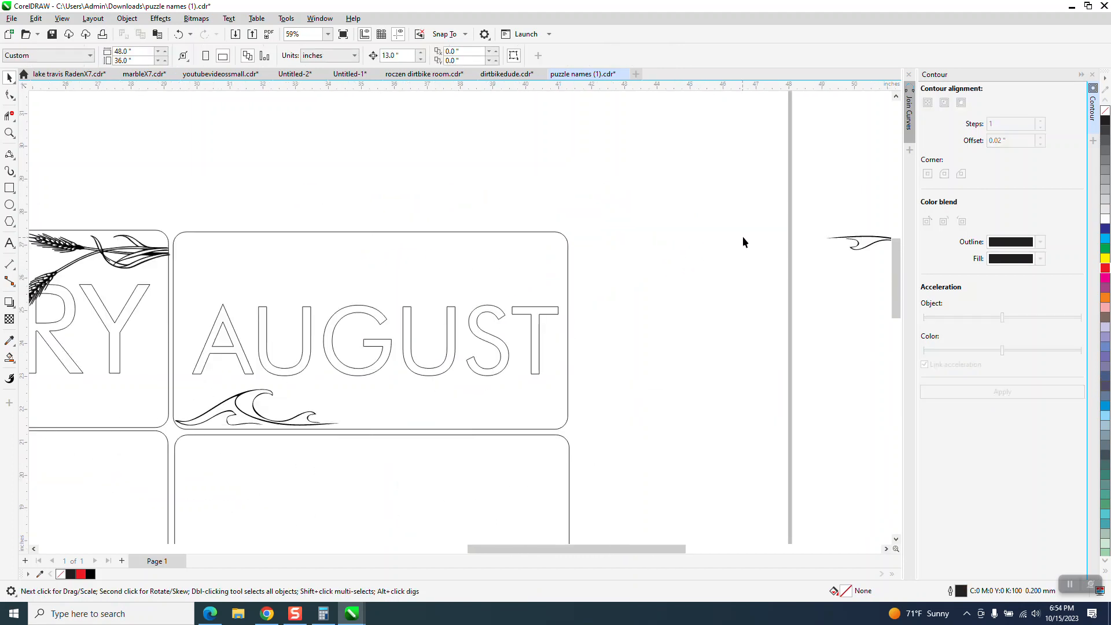
{"action": "left_click", "coordinate": [867, 246]}
{"action": "key", "text": "Left"}
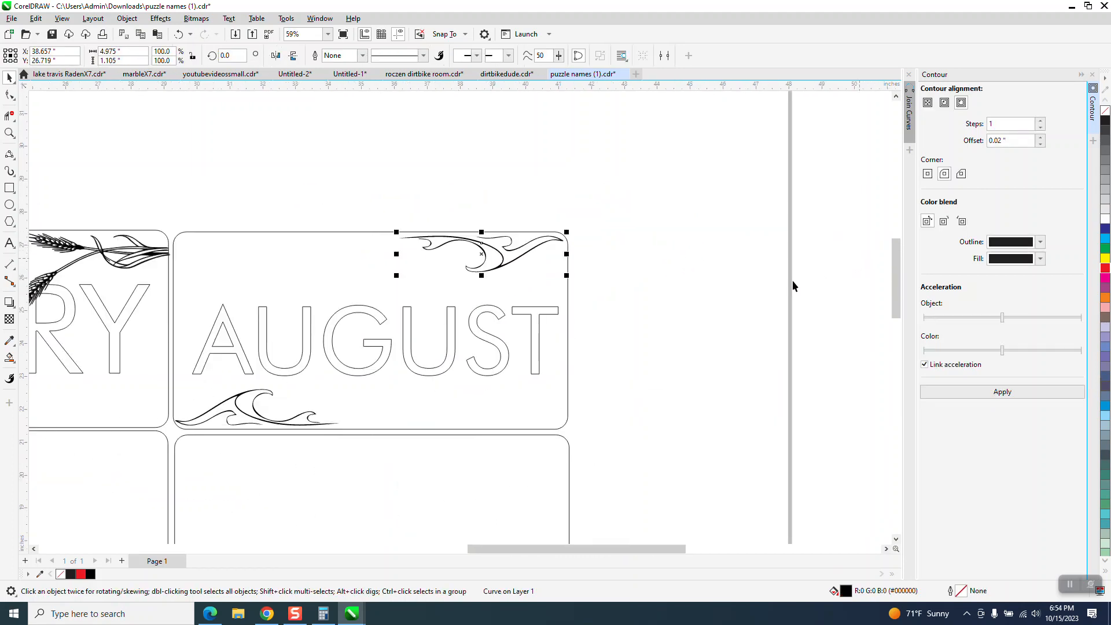
- Convert the AUGUST text to curves and color its outline red
{"action": "left_click", "coordinate": [544, 313]}
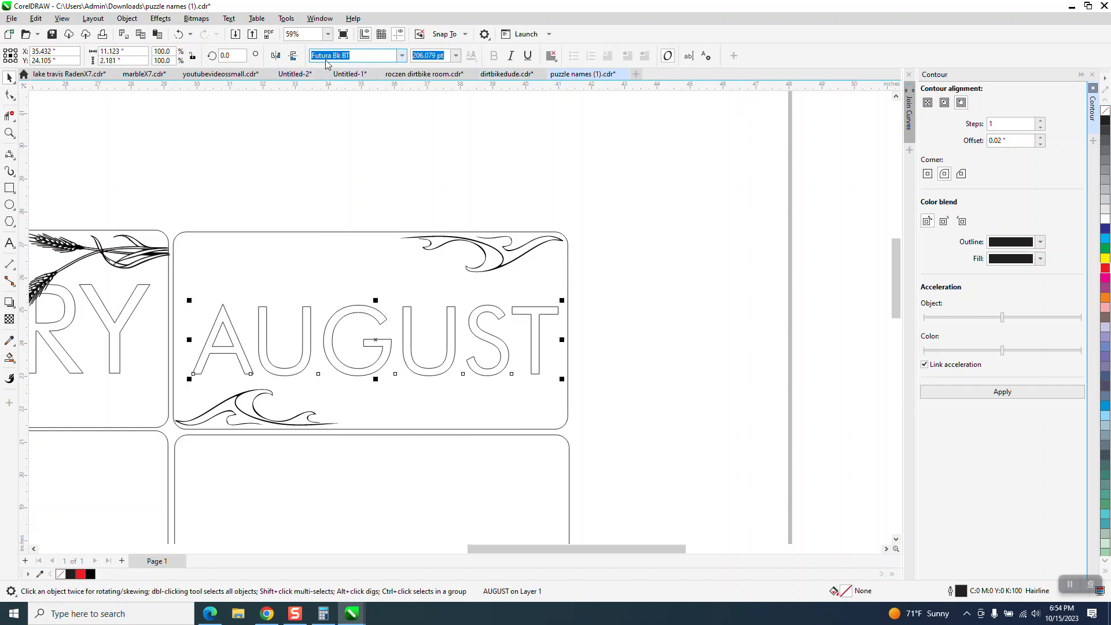
{"action": "left_click", "coordinate": [128, 19]}
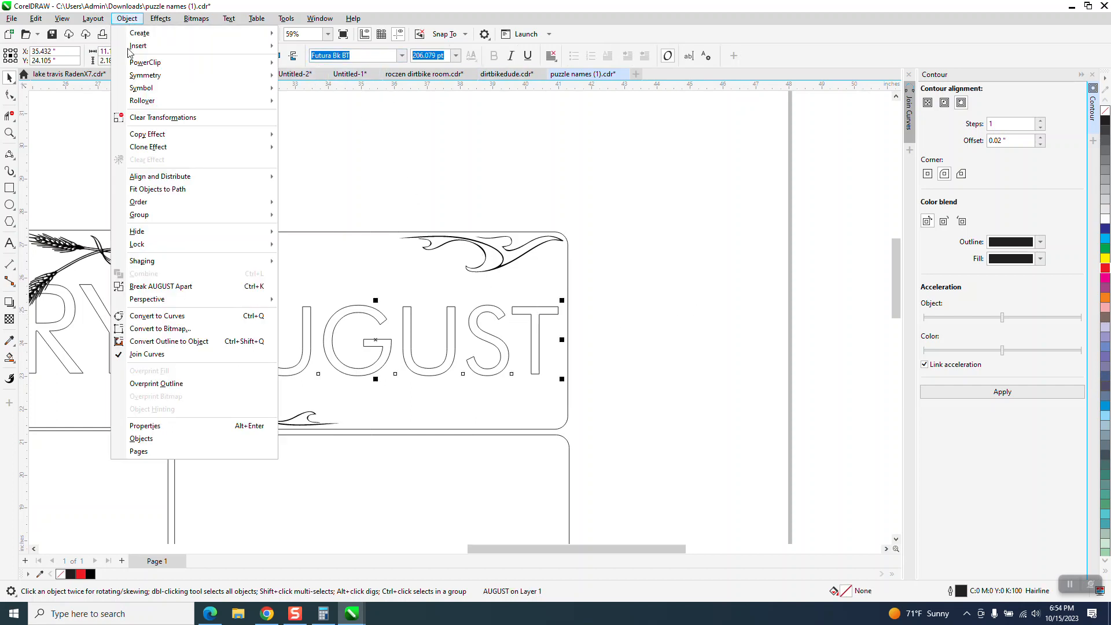
{"action": "left_click", "coordinate": [172, 317]}
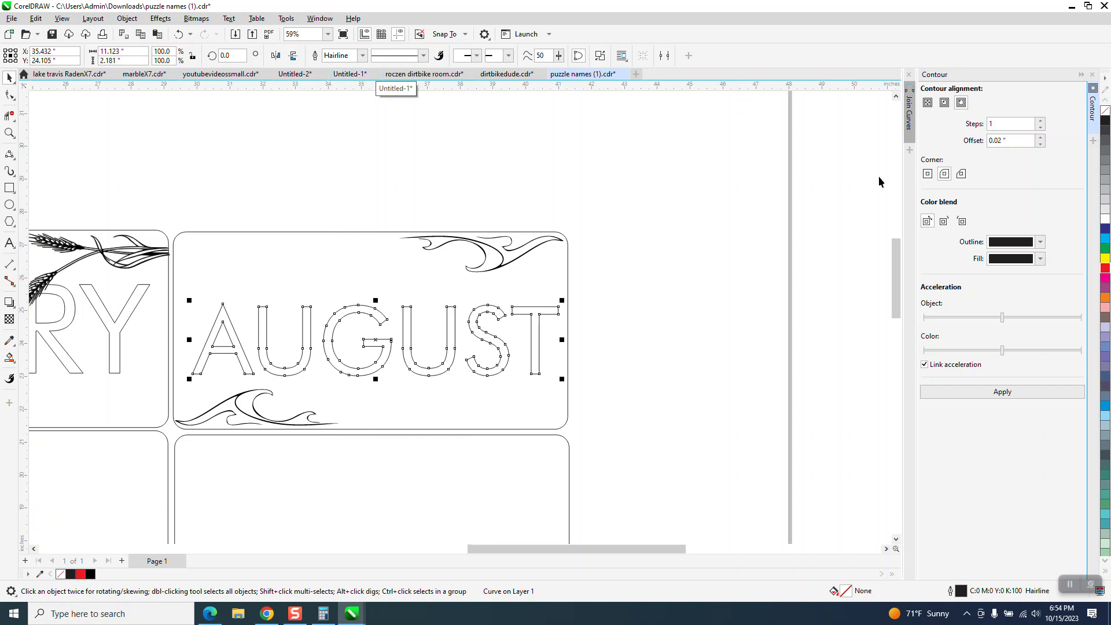
{"action": "right_click", "coordinate": [1105, 269]}
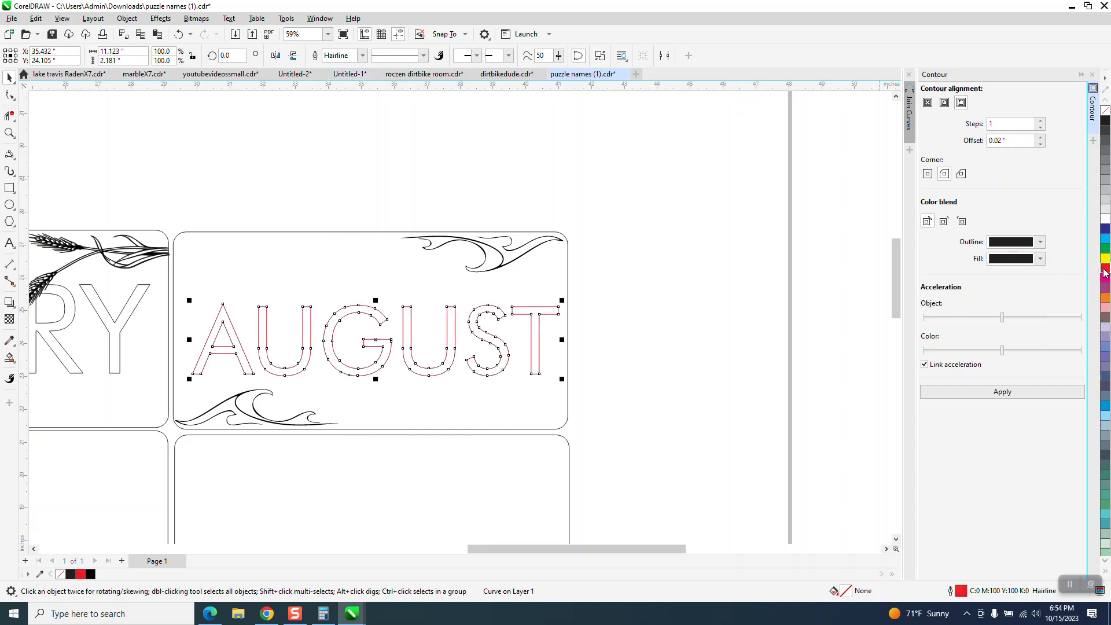
{"action": "left_click", "coordinate": [729, 268]}
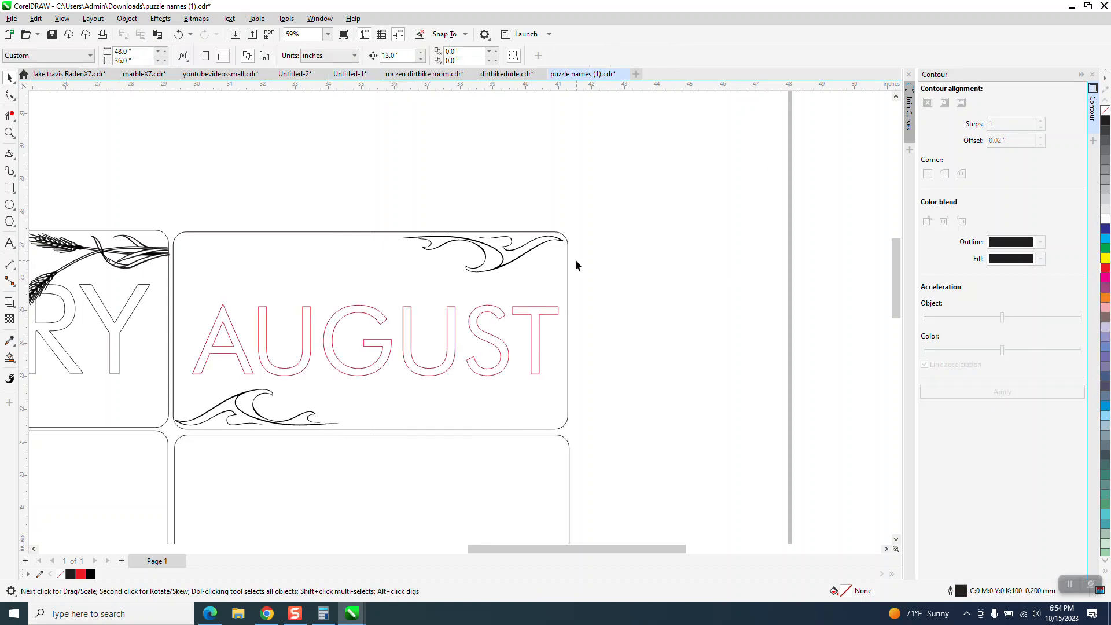
- Set the rounded border around AUGUST to a red hairline outline
{"action": "left_click", "coordinate": [567, 260]}
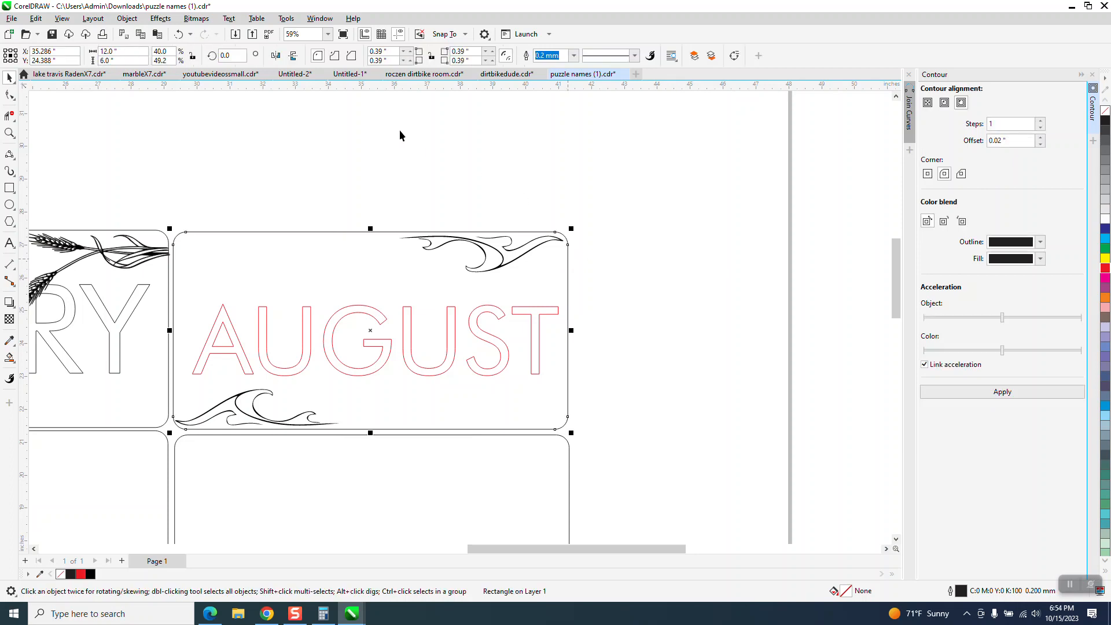
{"action": "left_click", "coordinate": [575, 58]}
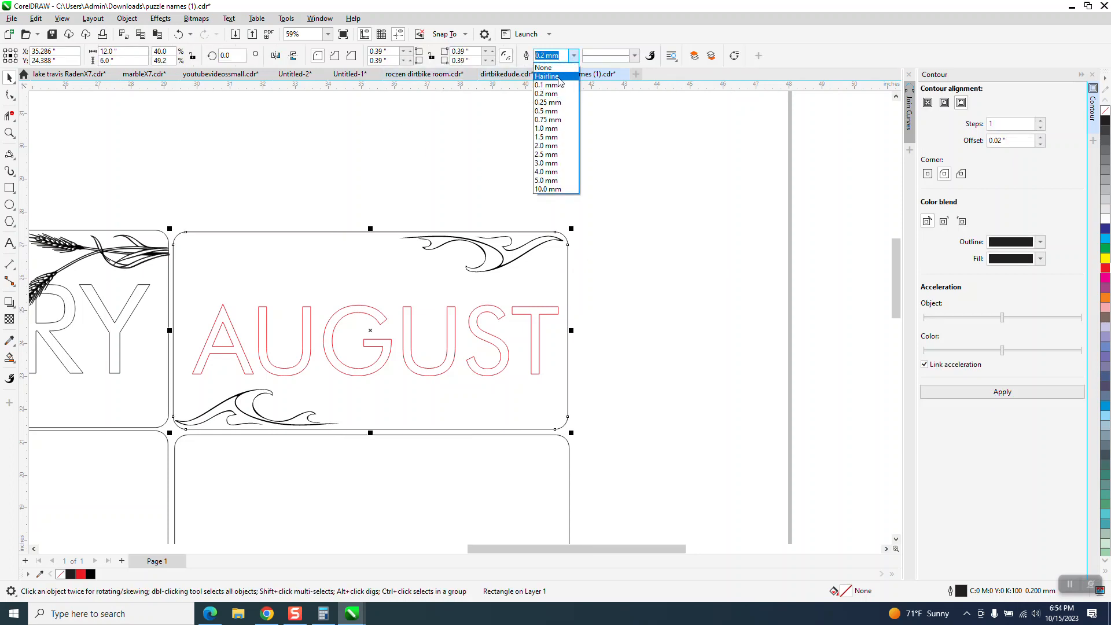
{"action": "left_click", "coordinate": [559, 81]}
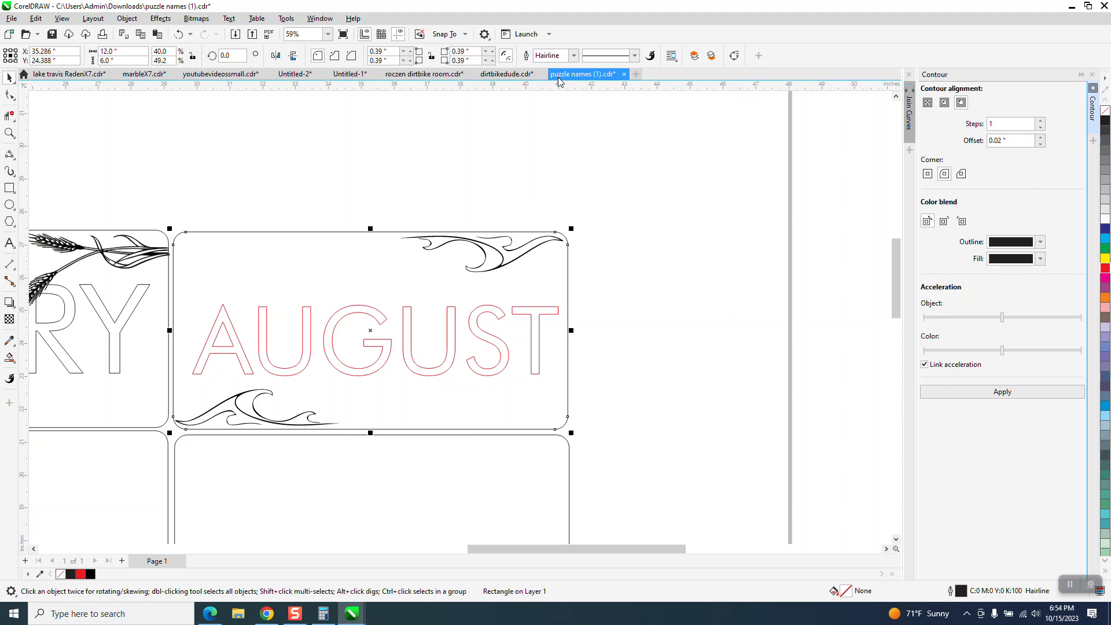
{"action": "right_click", "coordinate": [1106, 270]}
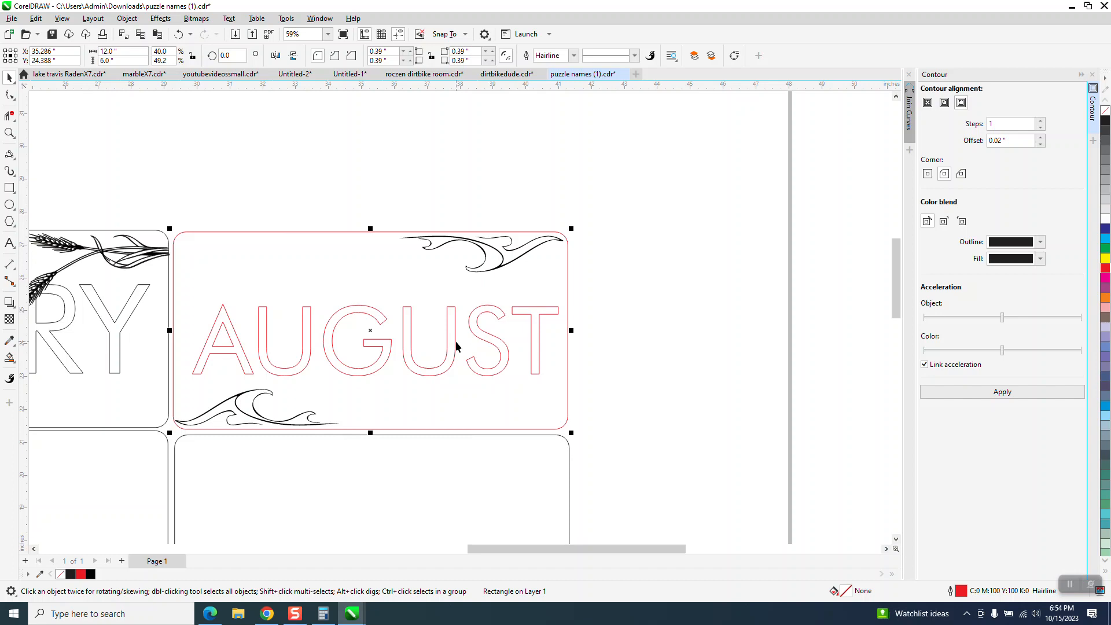
- Draw a rectangle about 13.05 by 7.05 inches over the AUGUST sign and fill it yellow
{"action": "left_click", "coordinate": [9, 133]}
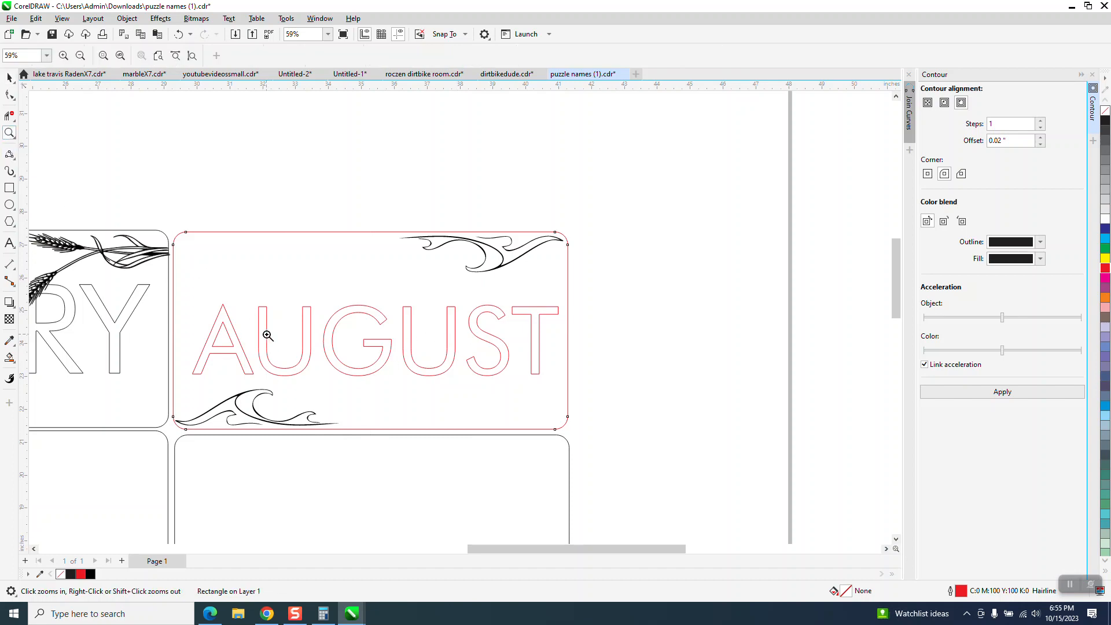
{"action": "left_click_drag", "start_coordinate": [390, 440], "coordinate": [391, 440]}
{"action": "scroll", "coordinate": [617, 337], "scroll_direction": "down", "scroll_amount": 4}
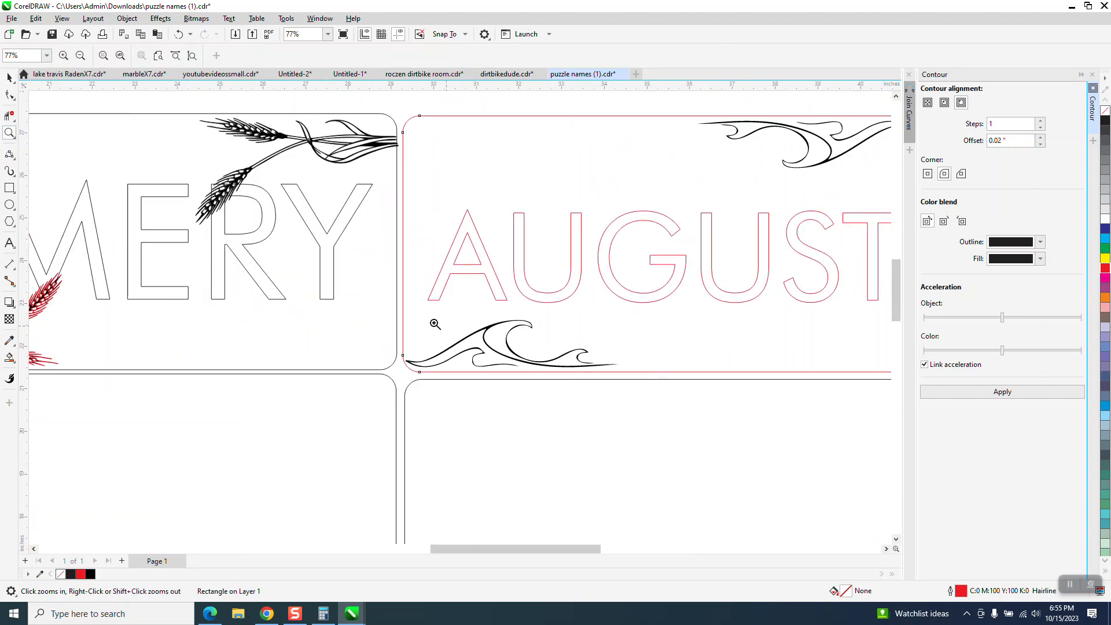
{"action": "left_click", "coordinate": [9, 187]}
{"action": "scroll", "coordinate": [340, 218], "scroll_direction": "down", "scroll_amount": 1}
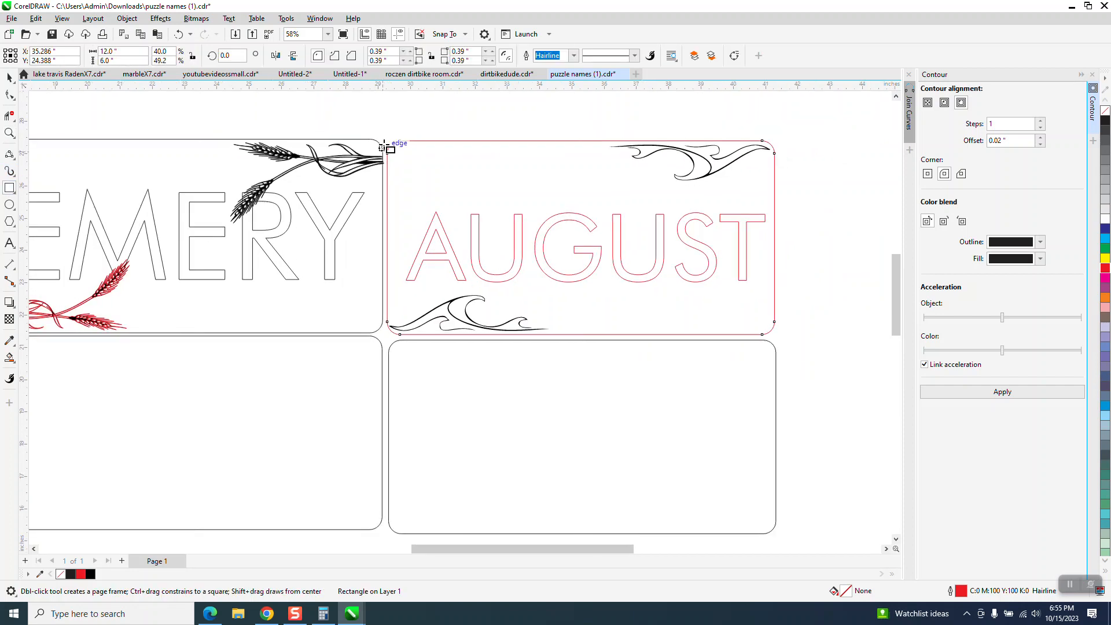
{"action": "left_click_drag", "start_coordinate": [383, 126], "coordinate": [805, 355]}
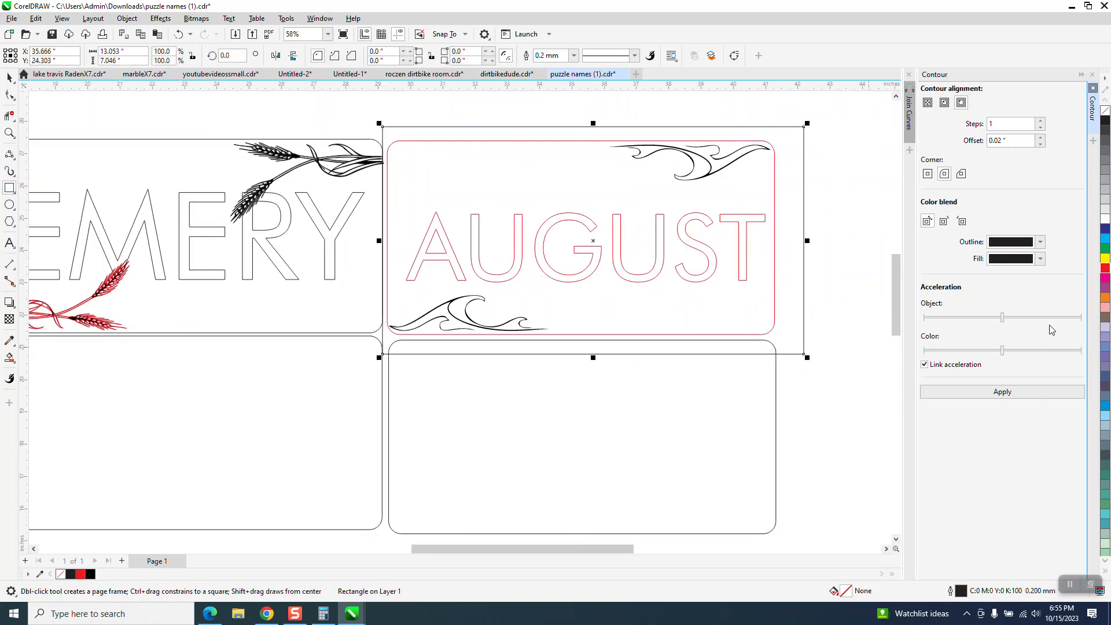
{"action": "left_click", "coordinate": [1105, 258]}
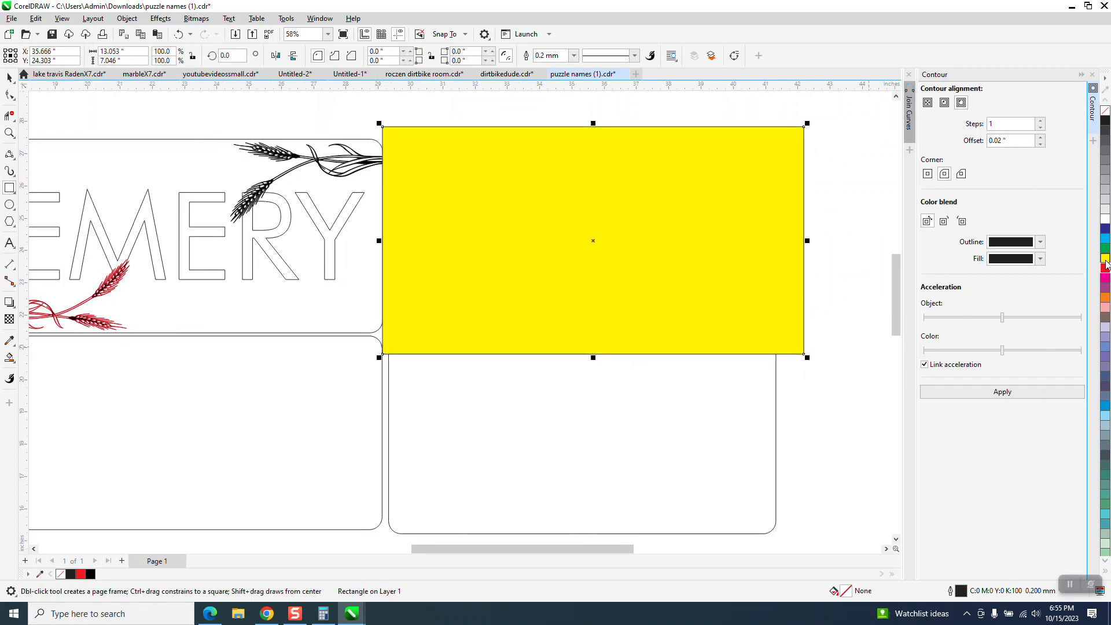
- Send the yellow rectangle to the back of the page behind the AUGUST sign and delete it
{"action": "left_click", "coordinate": [131, 20]}
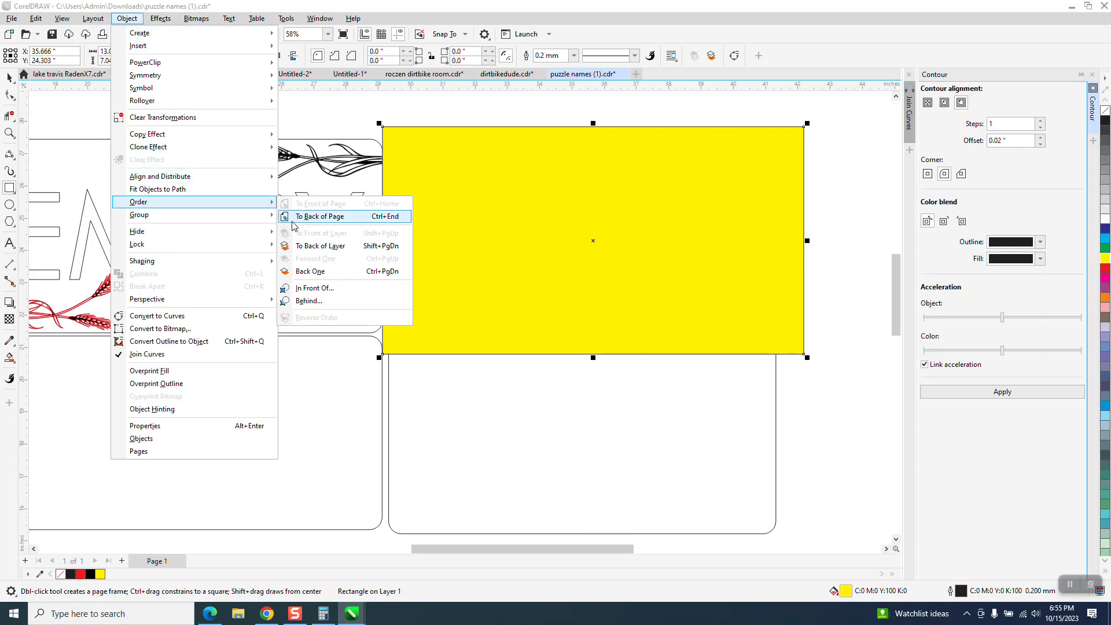
{"action": "left_click", "coordinate": [297, 222]}
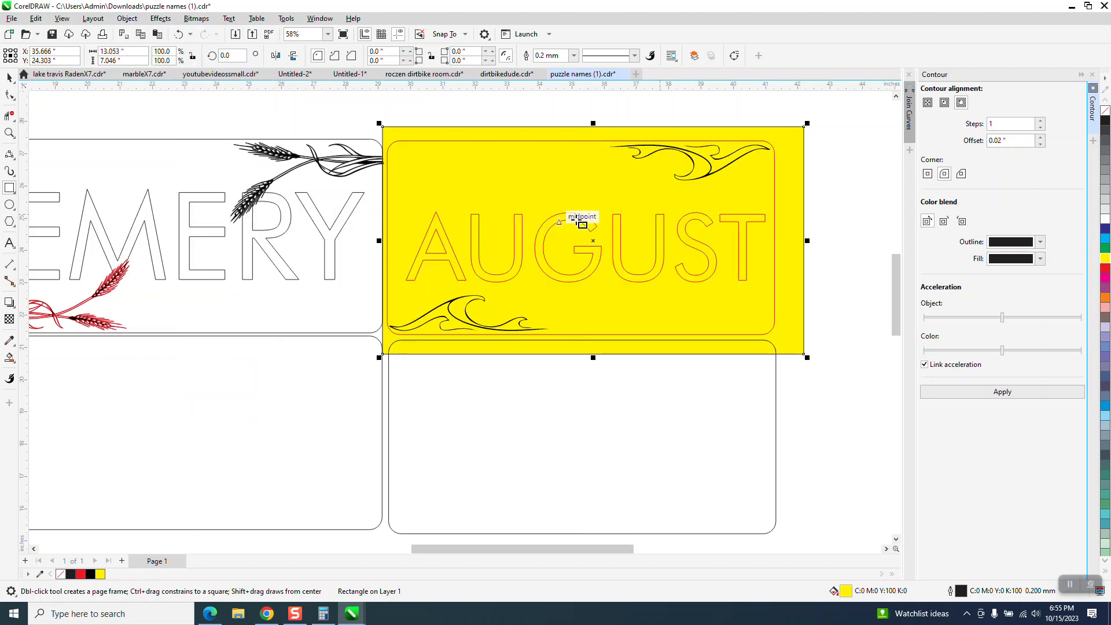
{"action": "key", "text": "space"}
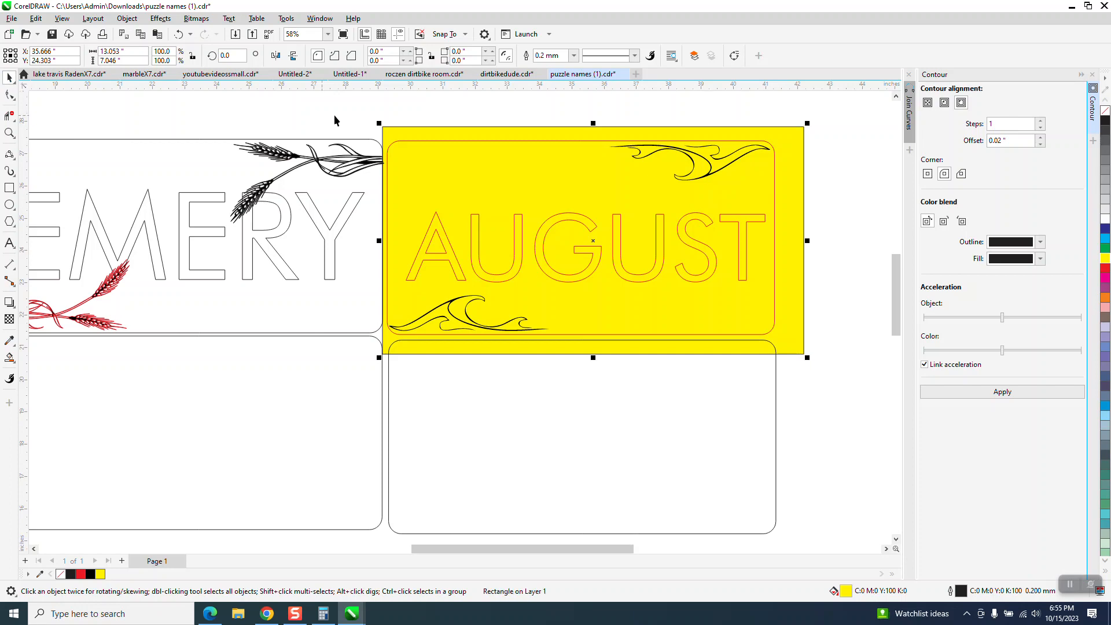
{"action": "key", "text": "Delete"}
- Examine the black wheat artwork on the EMERY sign up close, checking its fill and outline thickness
{"action": "scroll", "coordinate": [450, 178], "scroll_direction": "down", "scroll_amount": 2}
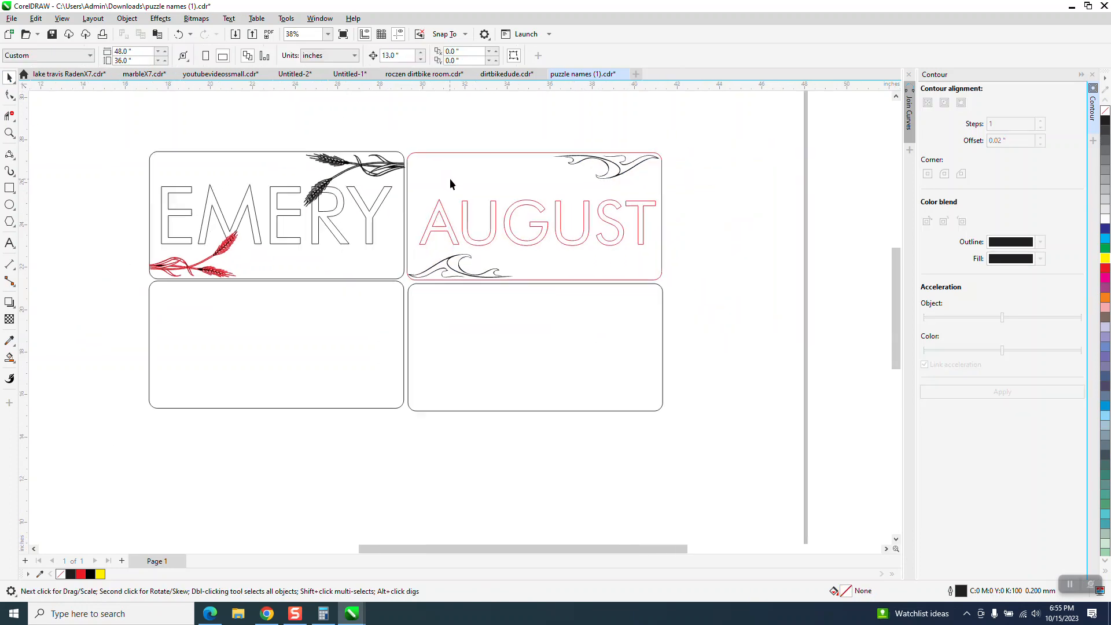
{"action": "left_click", "coordinate": [10, 132]}
{"action": "left_click_drag", "start_coordinate": [150, 143], "coordinate": [491, 314]}
{"action": "left_click_drag", "start_coordinate": [431, 186], "coordinate": [504, 273]}
{"action": "scroll", "coordinate": [503, 273], "scroll_direction": "down", "scroll_amount": 5}
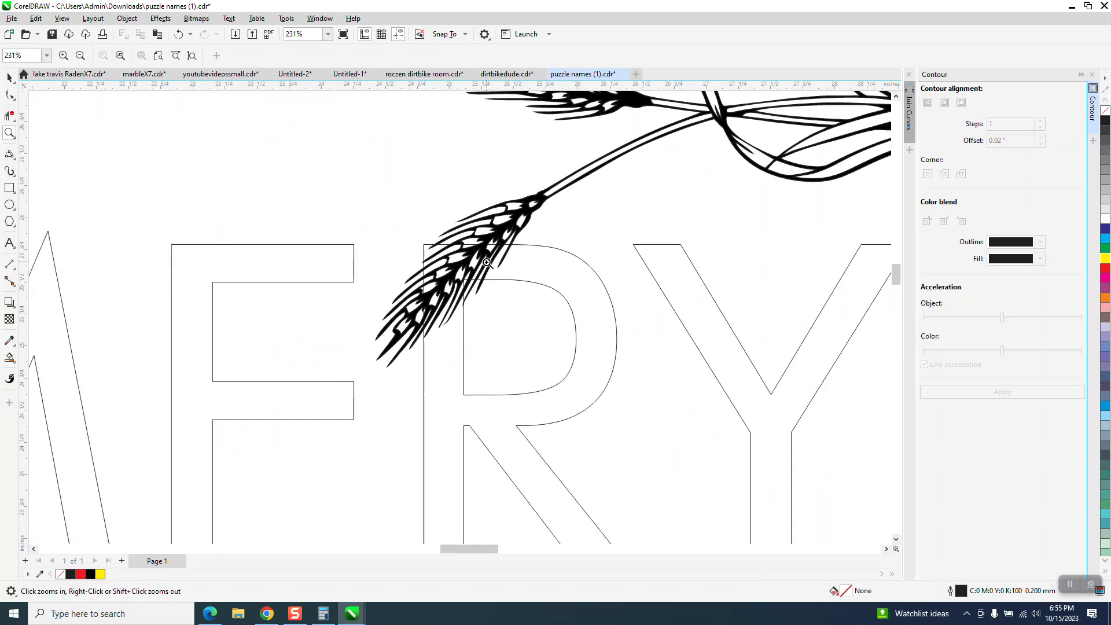
{"action": "scroll", "coordinate": [485, 265], "scroll_direction": "down", "scroll_amount": 1}
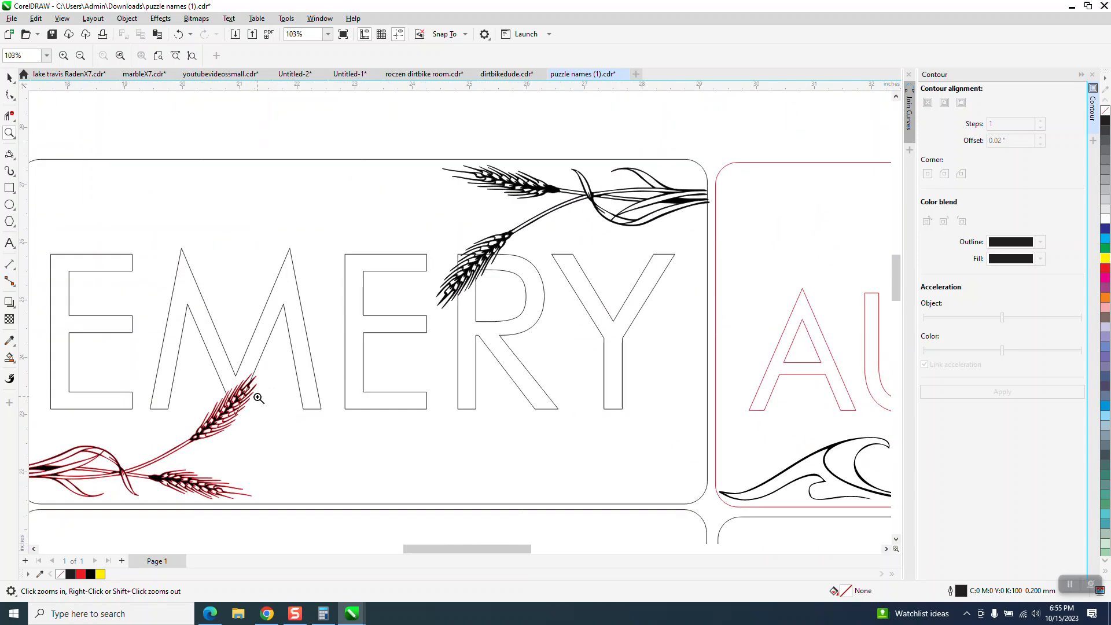
{"action": "left_click_drag", "start_coordinate": [440, 221], "coordinate": [522, 297]}
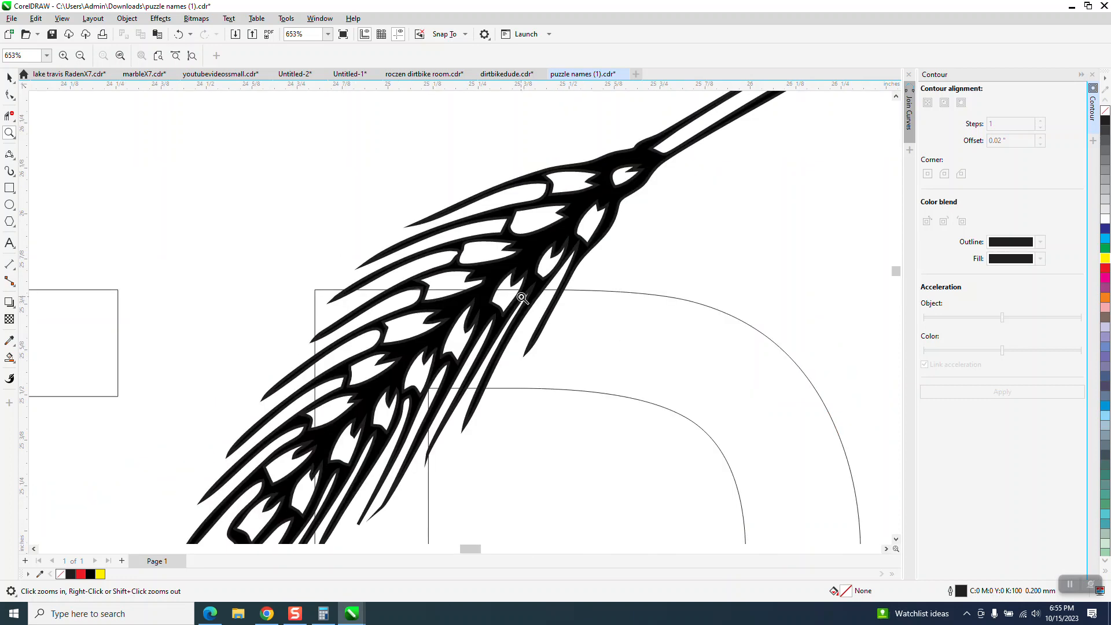
{"action": "scroll", "coordinate": [522, 297], "scroll_direction": "down", "scroll_amount": 1}
{"action": "left_click_drag", "start_coordinate": [518, 215], "coordinate": [592, 272]}
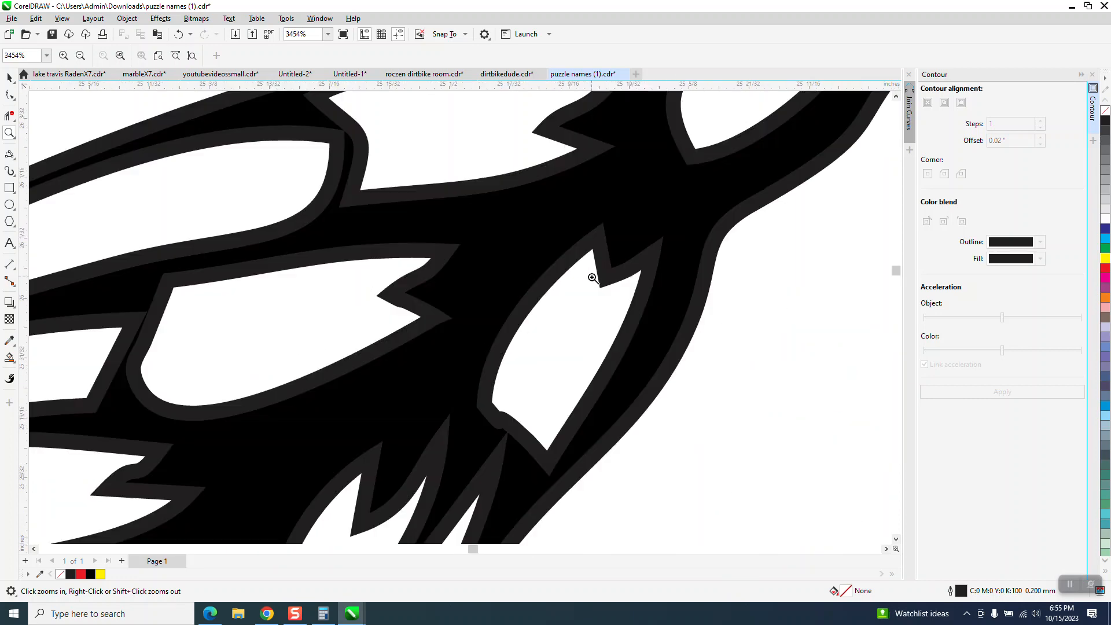
{"action": "left_click_drag", "start_coordinate": [417, 241], "coordinate": [521, 321]}
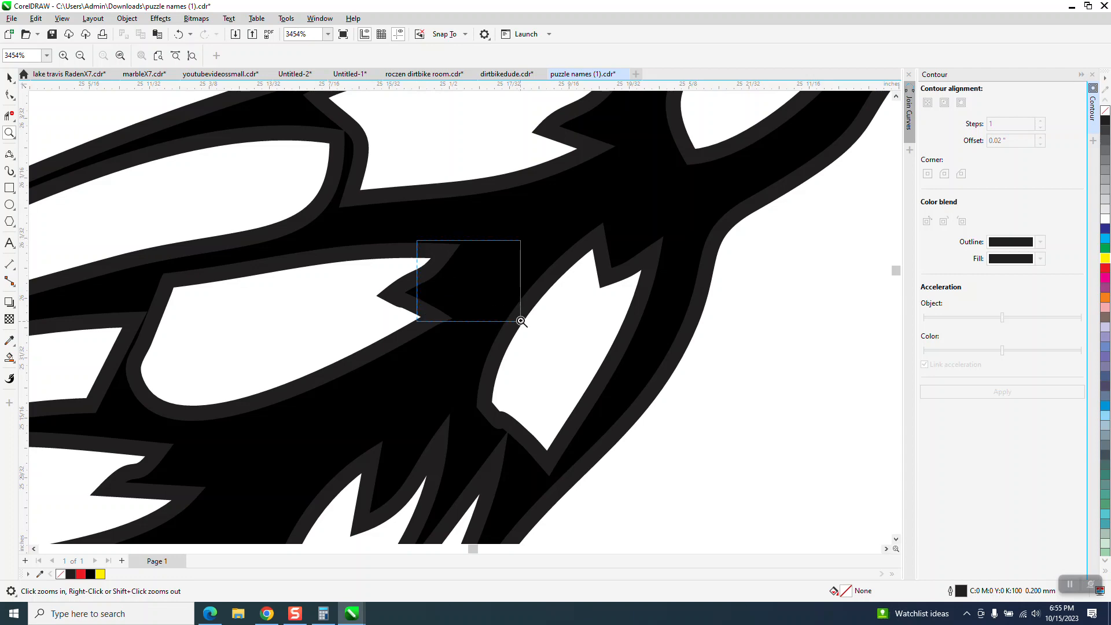
{"action": "scroll", "coordinate": [521, 320], "scroll_direction": "down", "scroll_amount": 4}
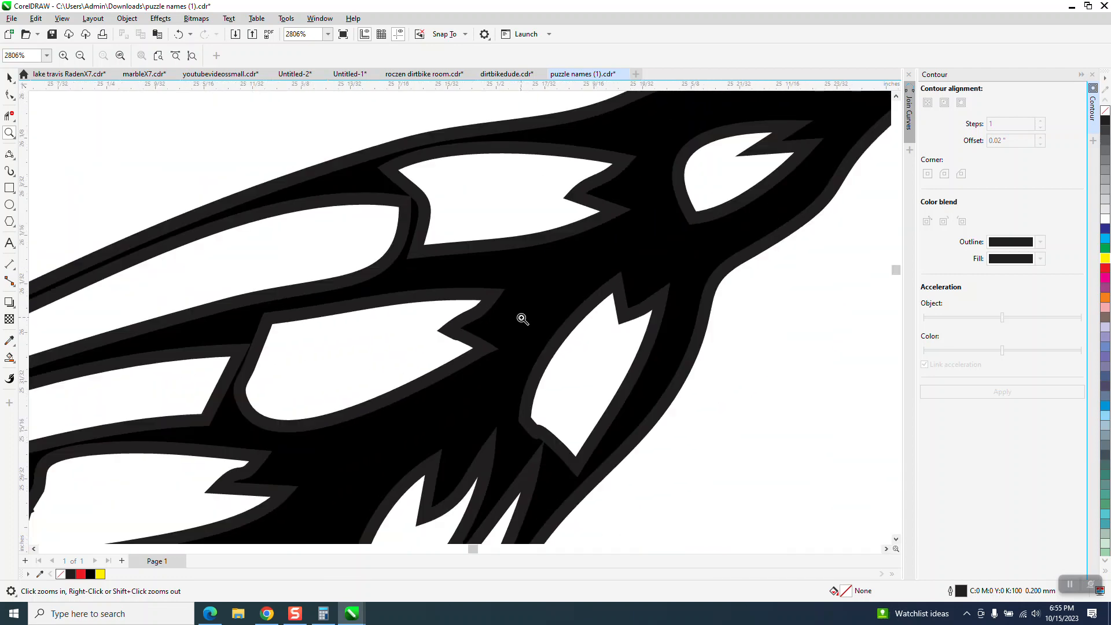
{"action": "scroll", "coordinate": [522, 319], "scroll_direction": "down", "scroll_amount": 1}
{"action": "scroll", "coordinate": [522, 318], "scroll_direction": "right", "scroll_amount": 1}
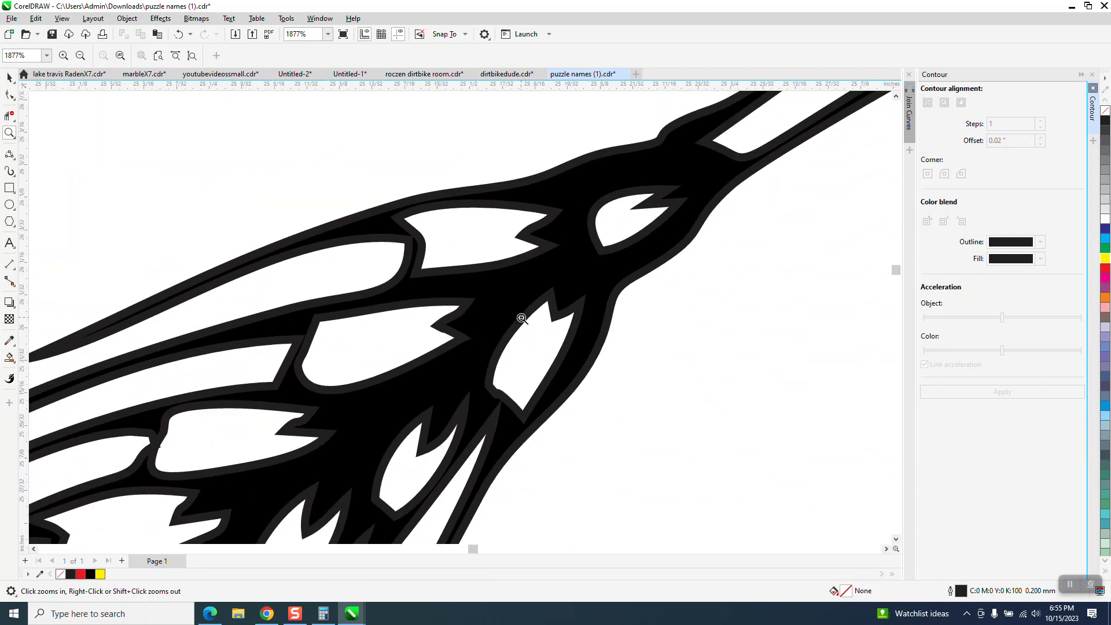